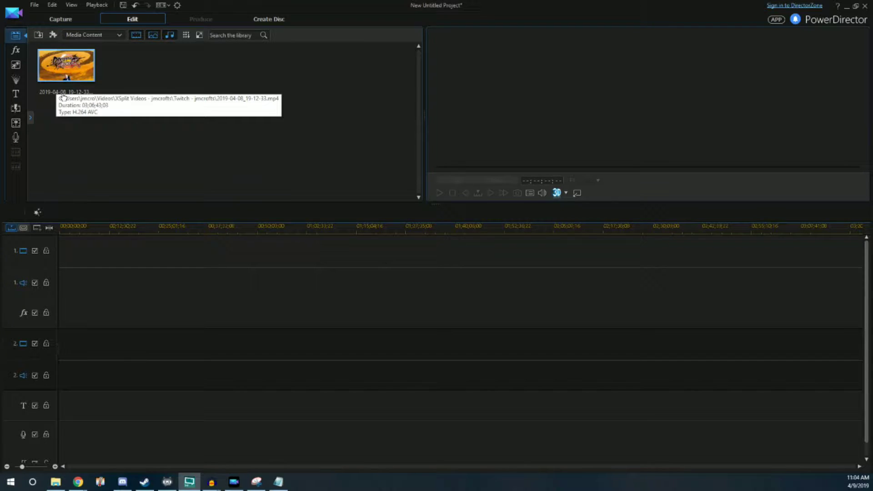
Place the 2019-04-08_19-12-33 recording at the start of the first video track
left_click(166, 86)
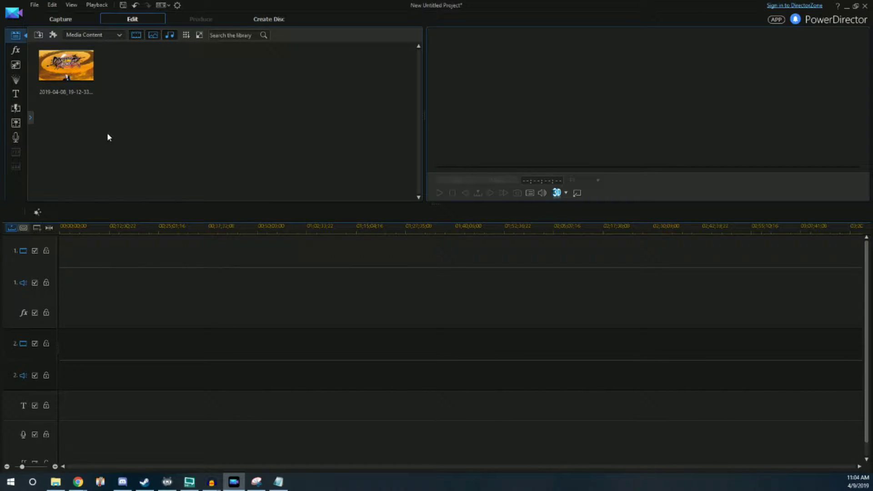
left_click_drag(70, 74, 163, 248)
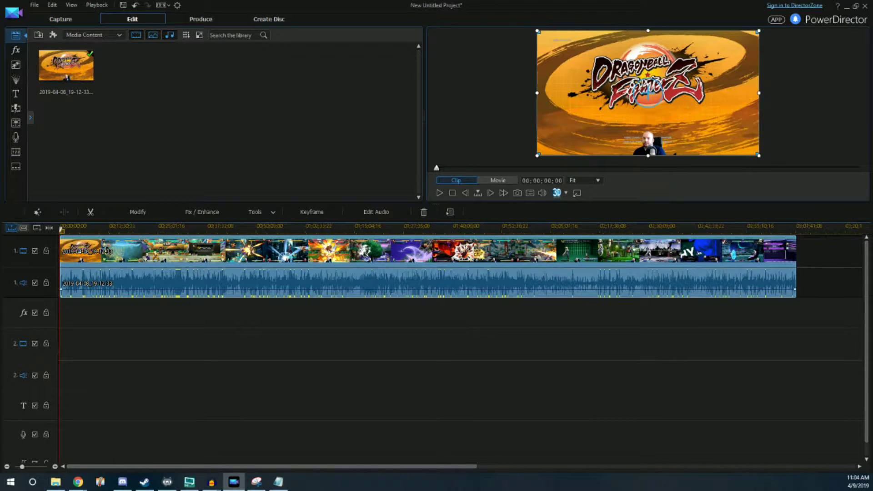
Split the recording on the first track at about 19 minutes and again at about 5 minutes
left_click(132, 232)
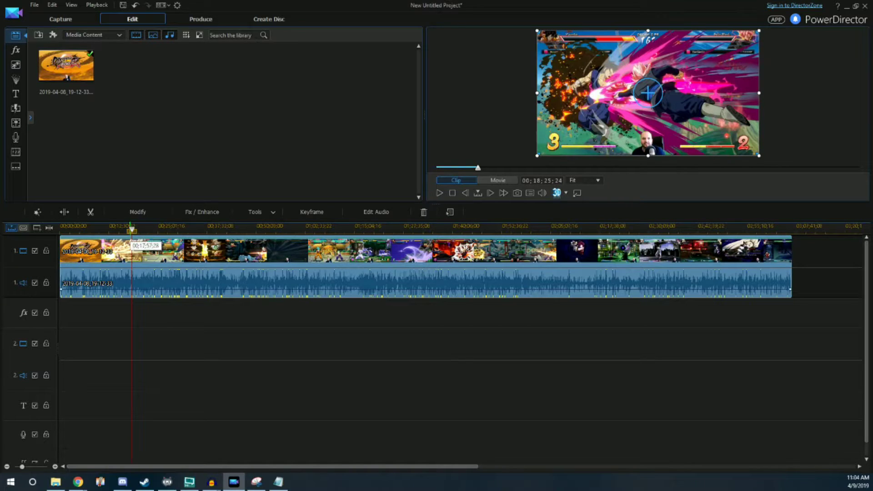
left_click(127, 227)
left_click_drag(128, 230, 79, 230)
left_click(109, 255)
left_click(64, 212)
left_click(80, 273)
left_click(64, 212)
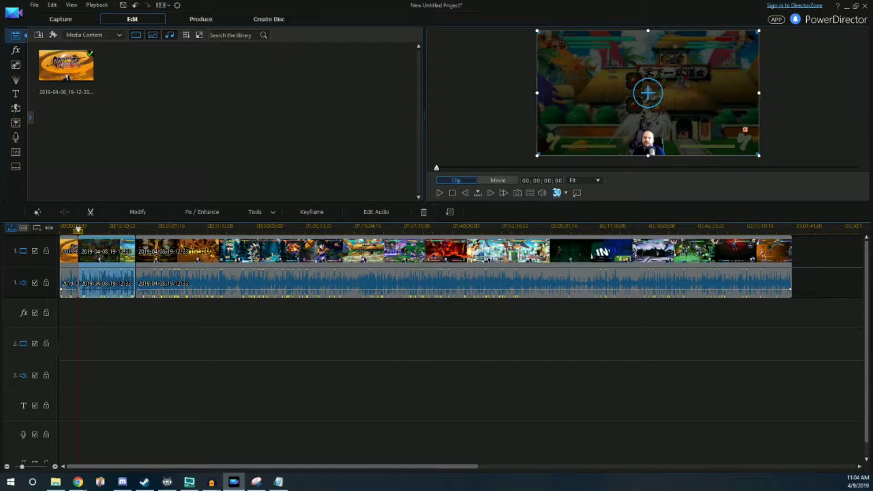
Switch to Snipping Tool to view the capture of the multitrack recording option, moving its window slightly
key("alt+Tab")
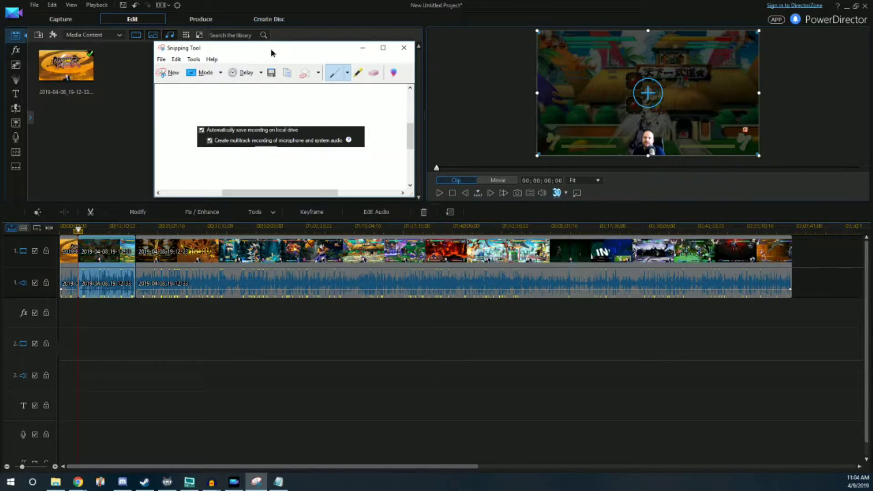
left_click_drag(271, 53, 269, 82)
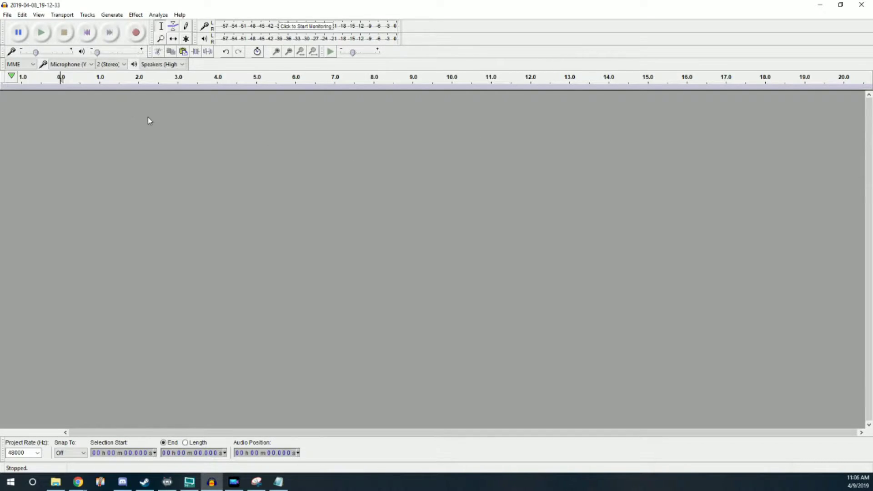
Open the Libraries preferences in Audacity and go to the FFmpeg library download help
left_click(22, 14)
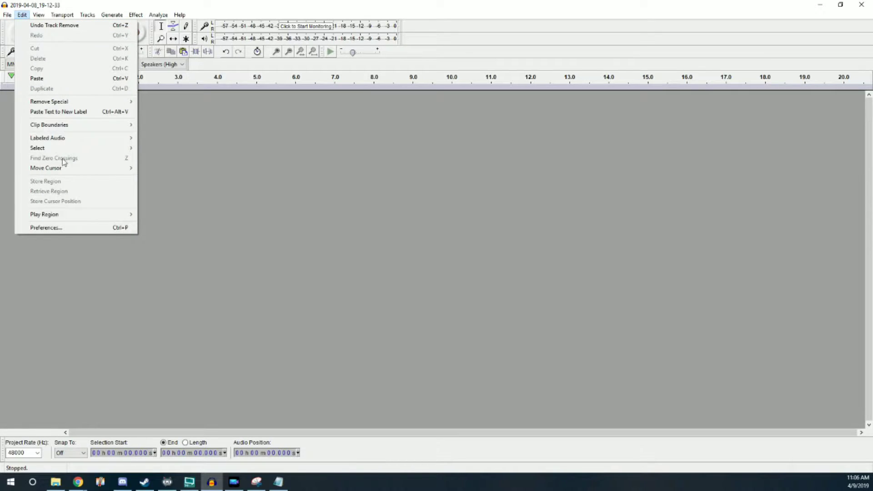
left_click(50, 228)
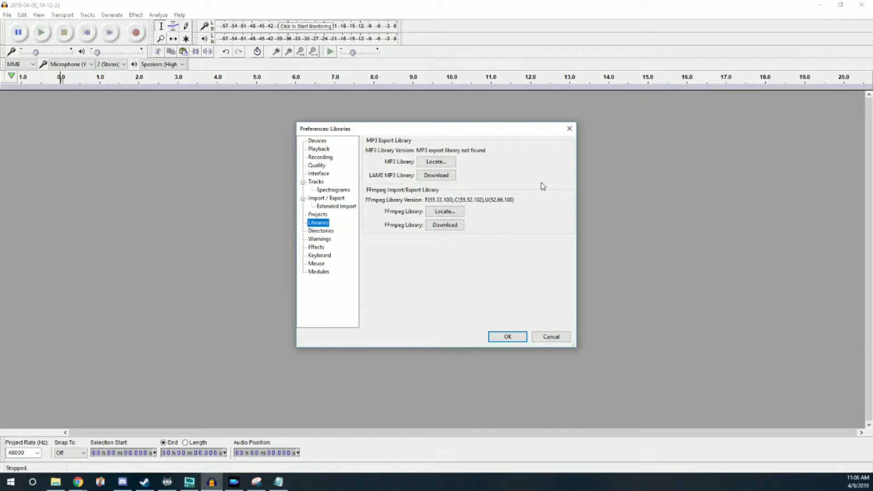
left_click(446, 225)
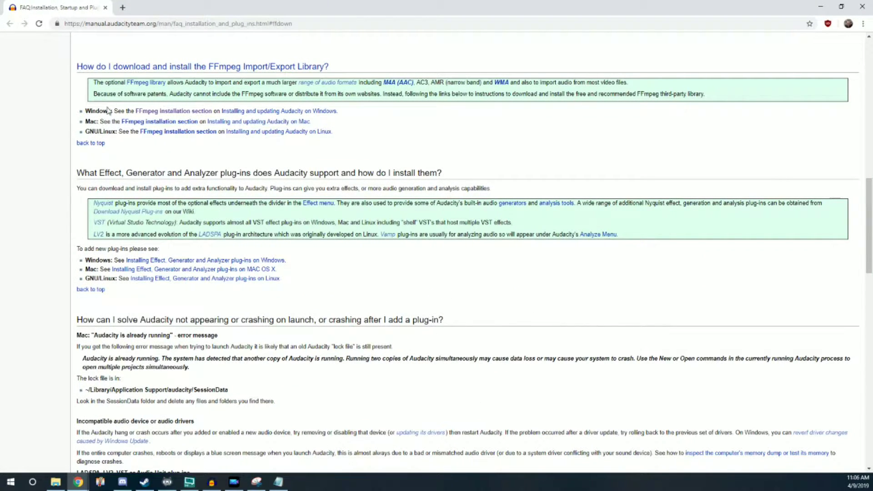
Follow the Windows FFmpeg installation instructions to the external download page, download ffmpeg-win-2.2.2.zip, and close the page
left_click(160, 112)
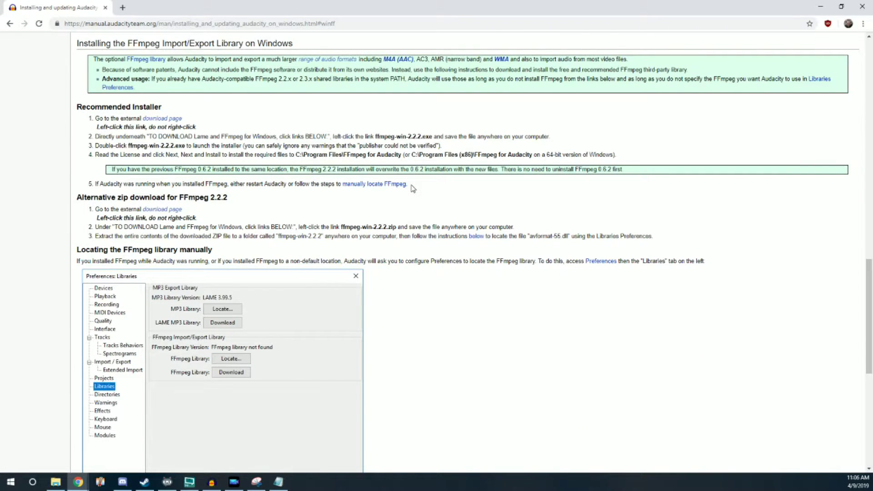
left_click(177, 121)
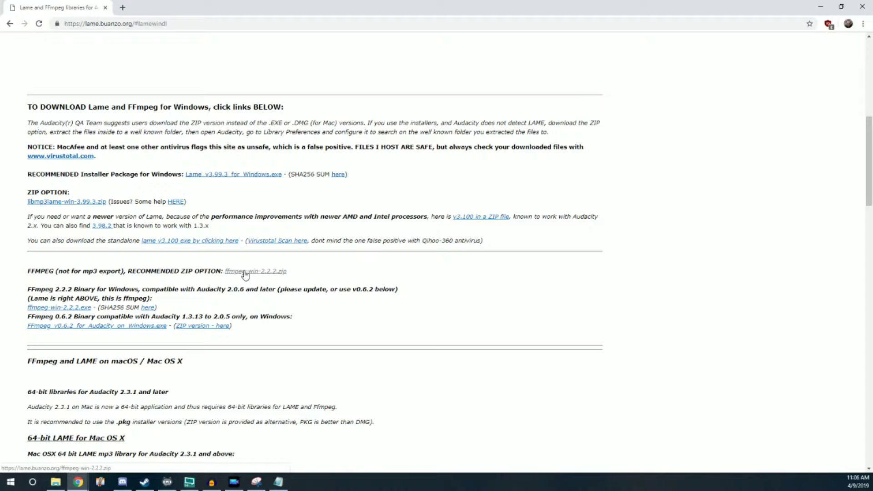
left_click(268, 271)
left_click(105, 7)
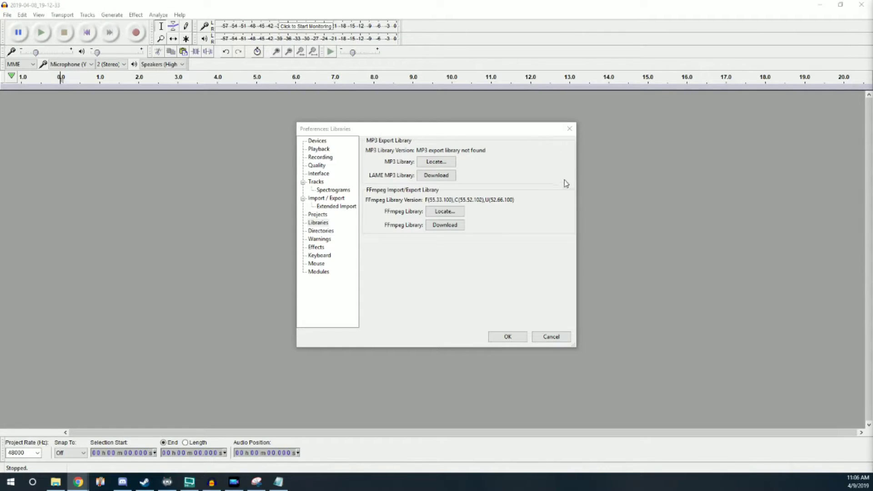
Locate the FFmpeg library, keep the automatically detected one, and accept the preferences
left_click(445, 212)
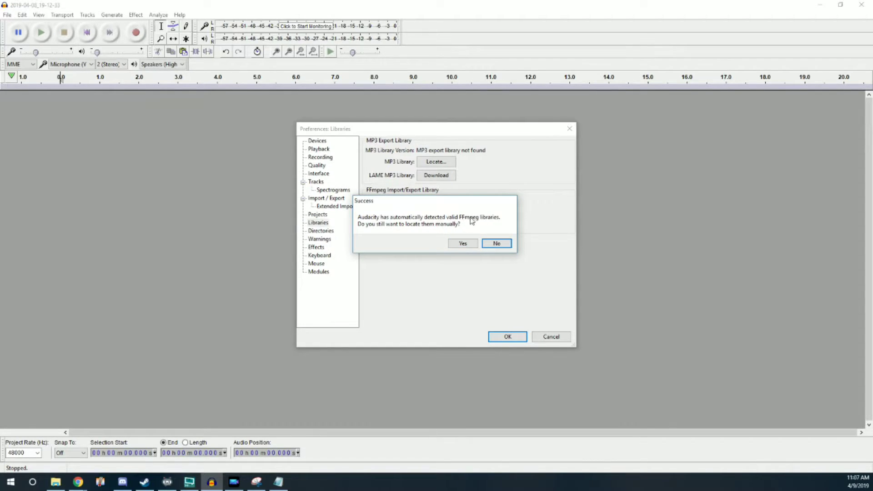
left_click(496, 244)
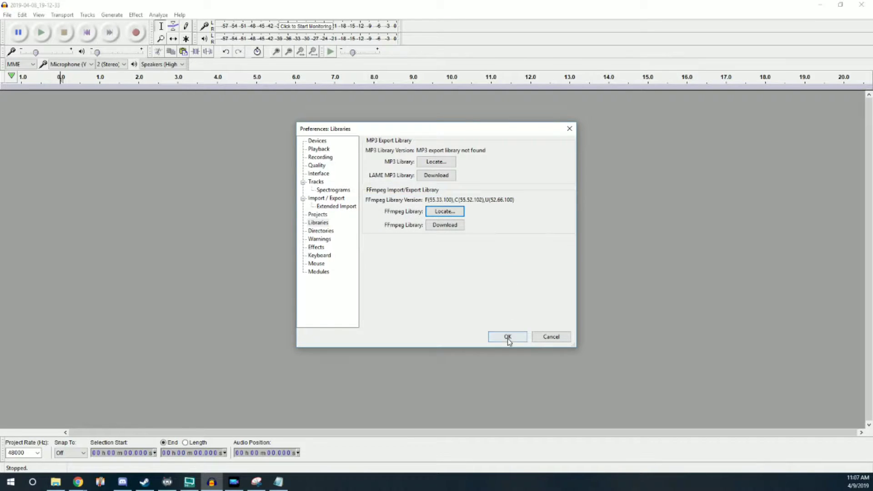
left_click(507, 336)
Open the 2019-04-08 recording from the Twitch folder and import only its Index[03] audio stream
left_click(7, 15)
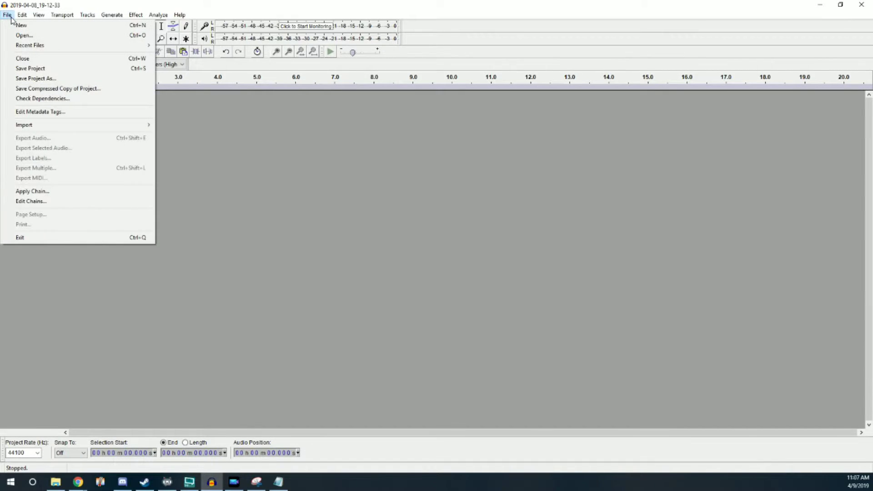
left_click(25, 35)
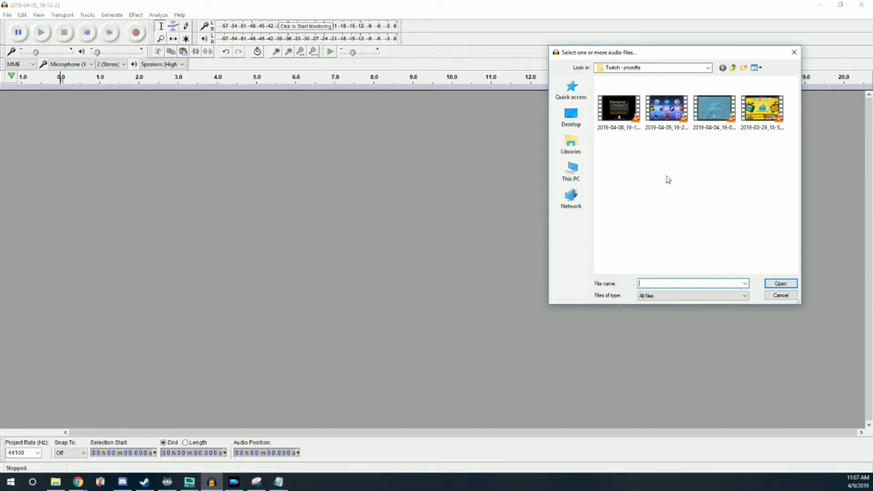
double_click(620, 116)
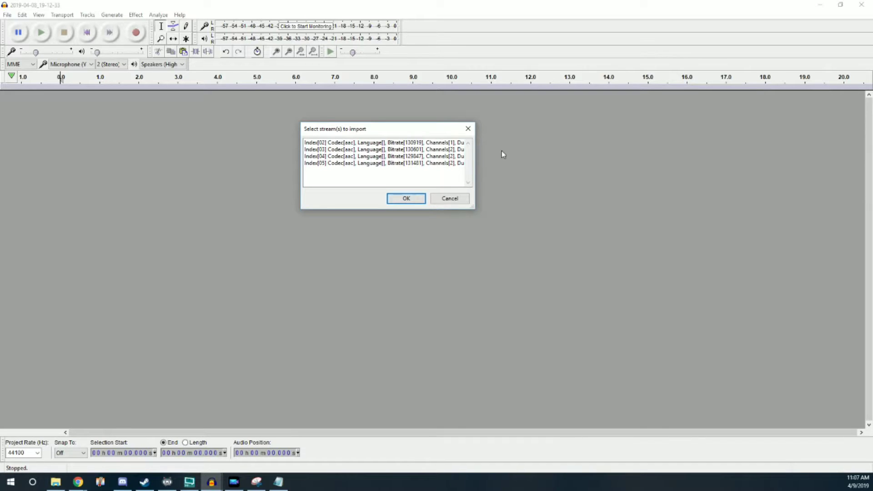
left_click_drag(474, 154, 585, 154)
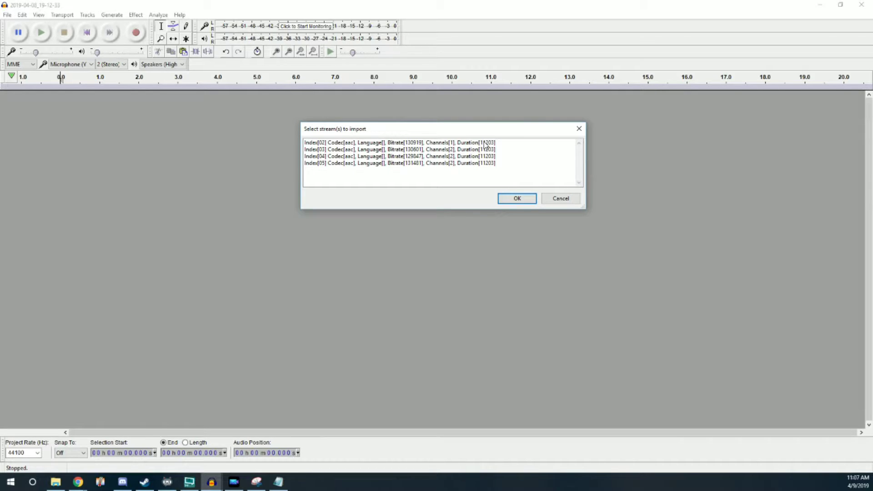
left_click(471, 150)
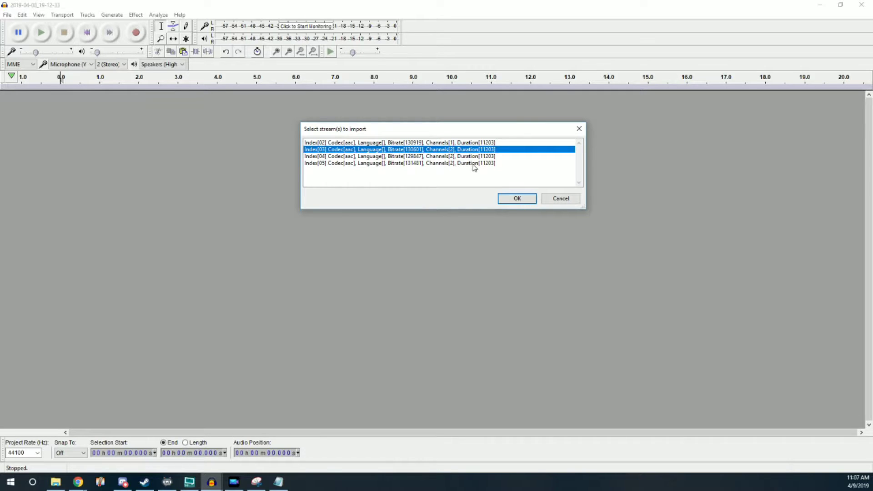
left_click(527, 205)
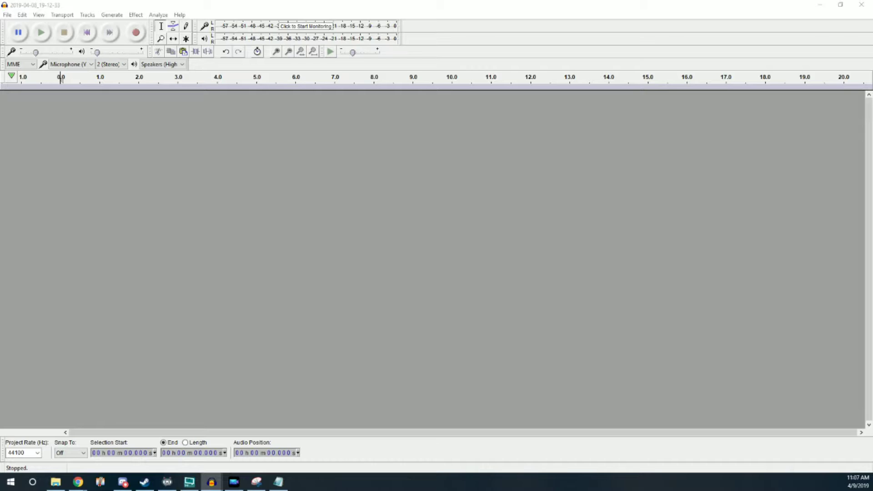
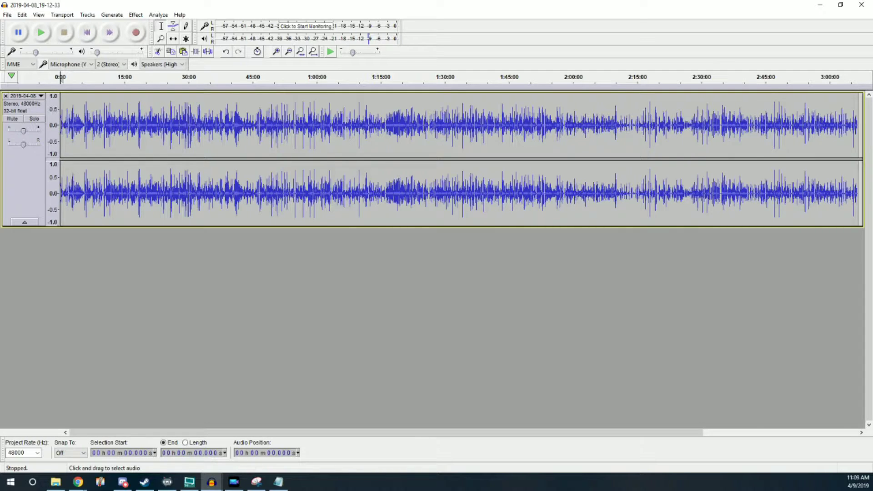
Switch to PowerDirector and note the middle clip's start and end times in Notepad as "19:21:13 to 31:10:23"
key("alt+Tab")
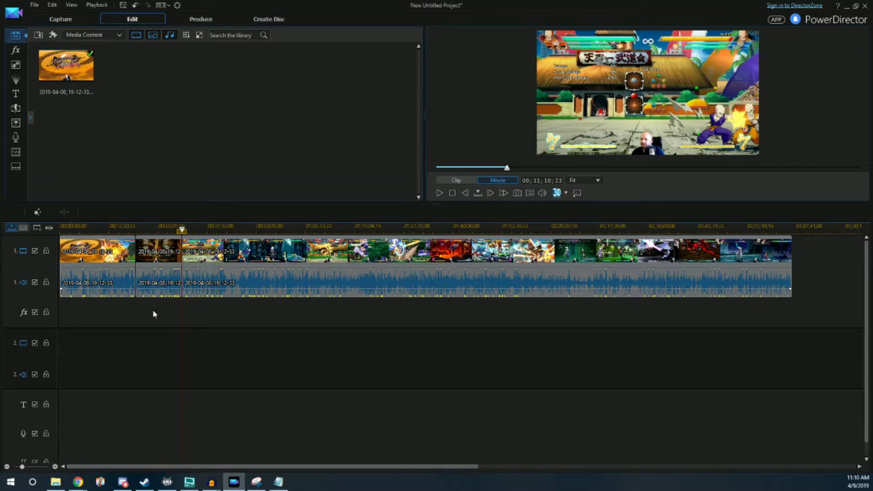
left_click(278, 482)
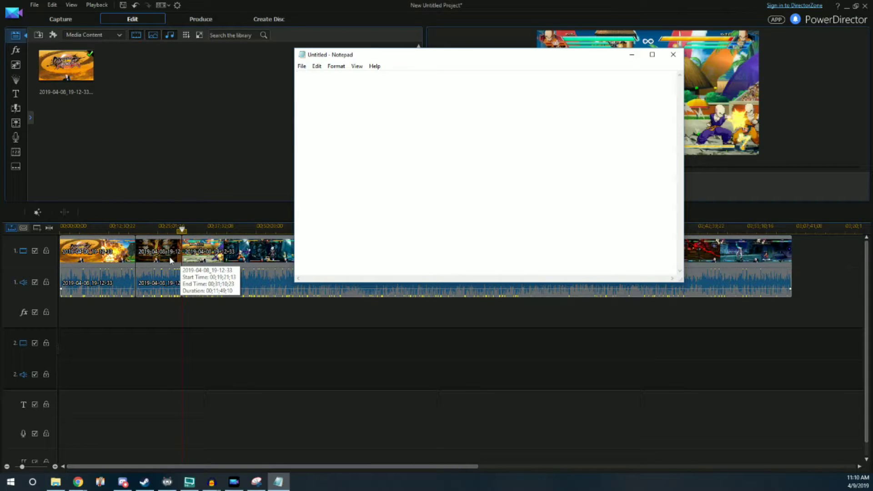
type("19:2")
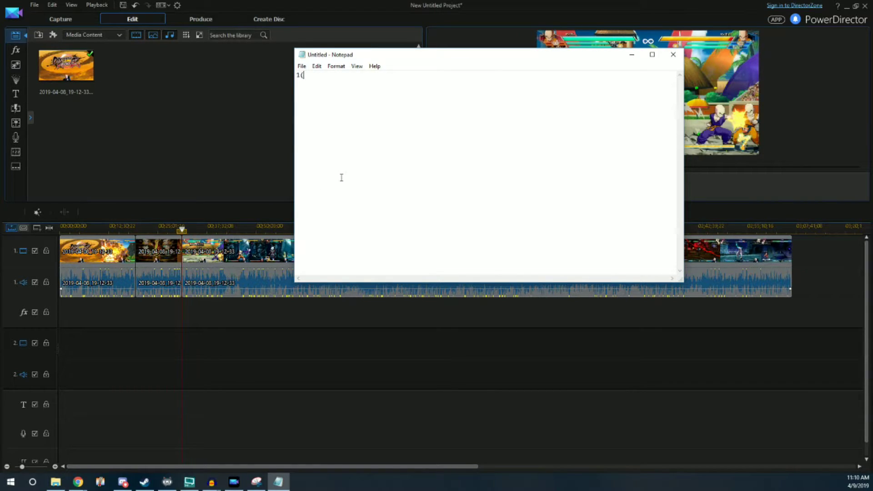
type("1:23")
key("Left")
key("BackSpace")
type("13 to")
mouse_move(165, 263)
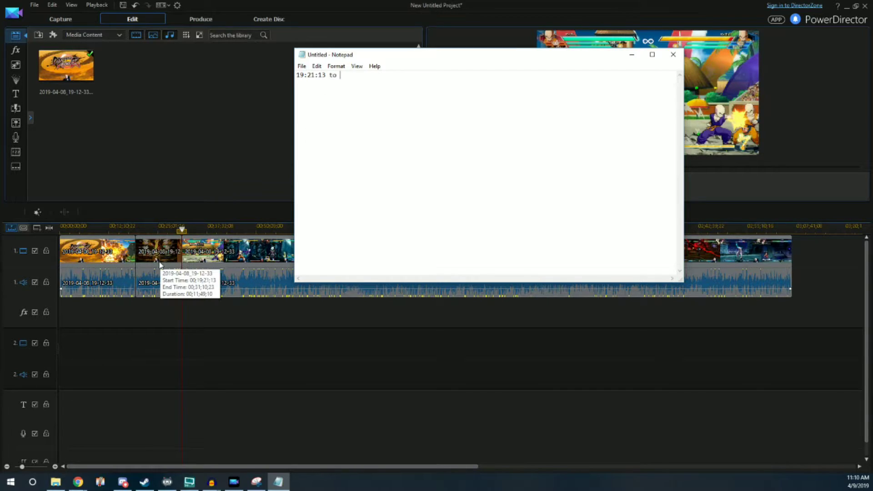
type("31:10:23")
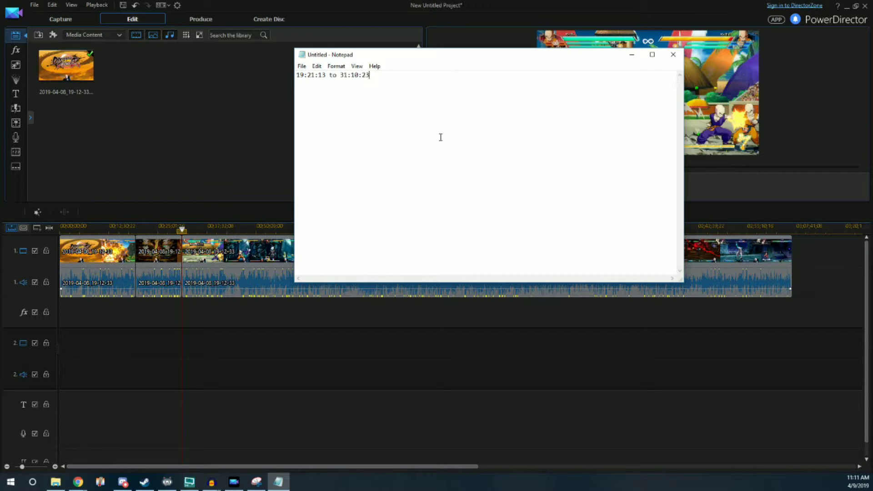
Return to Audacity and select the audio from 00 h 19 m 21.130 s to 00 h 31 m 10.230 s
left_click_drag(461, 56, 853, 121)
left_click(851, 13)
left_click(847, 6)
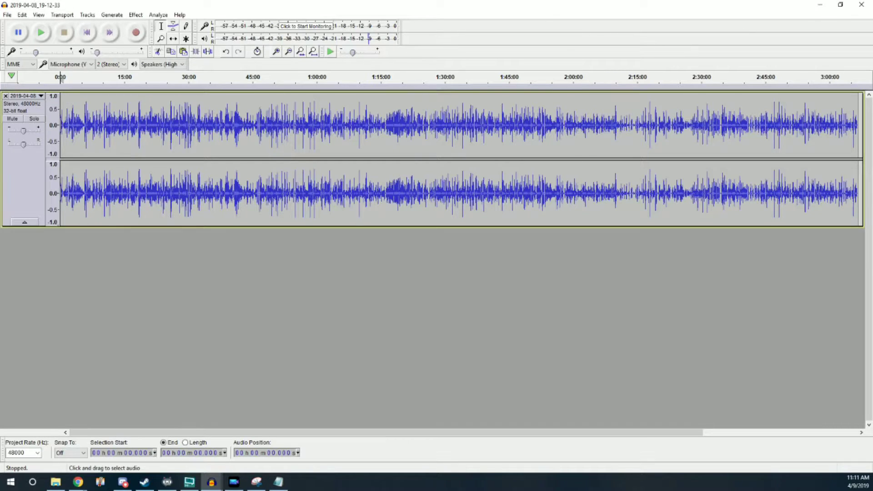
left_click(109, 454)
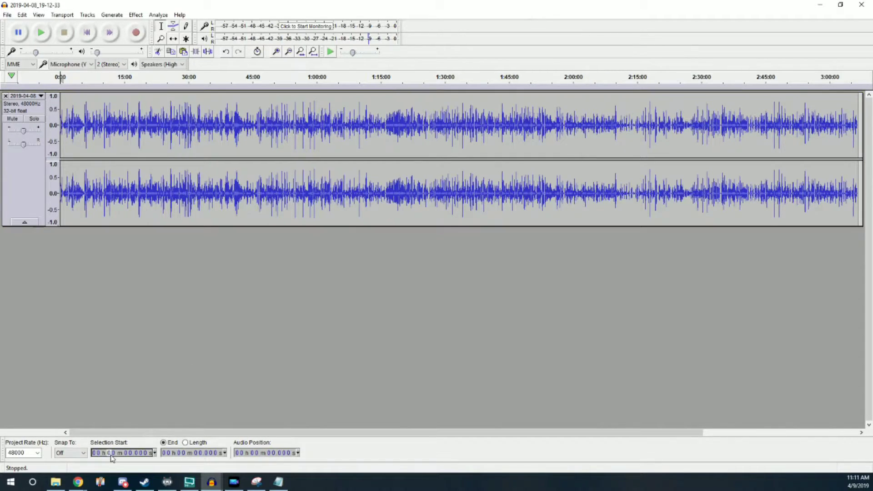
type("1921100")
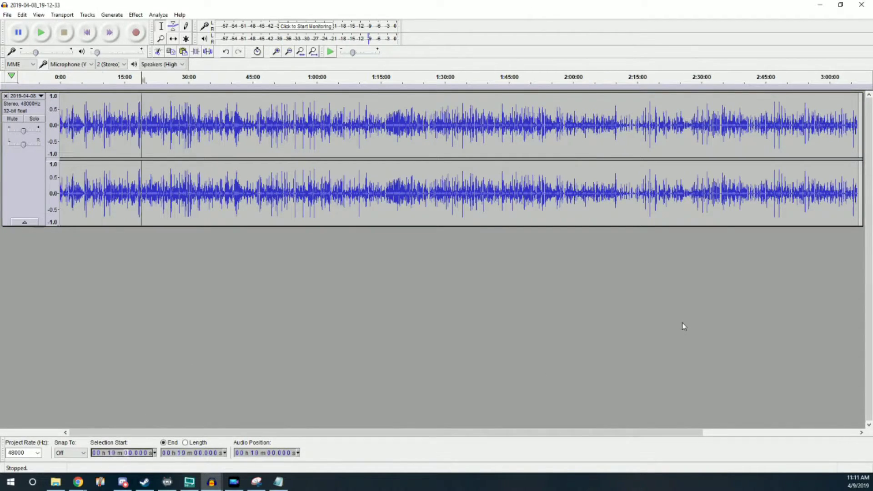
type("3")
key("Tab")
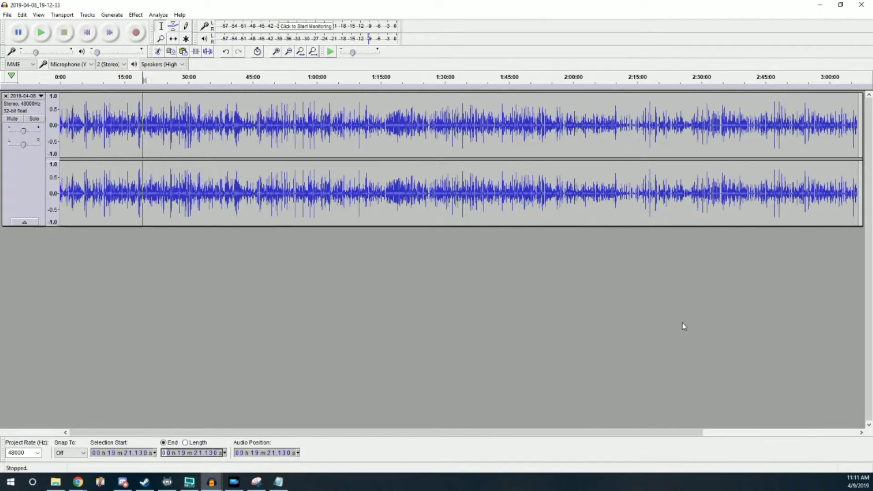
key("Right")
key("Right")
type("3110230")
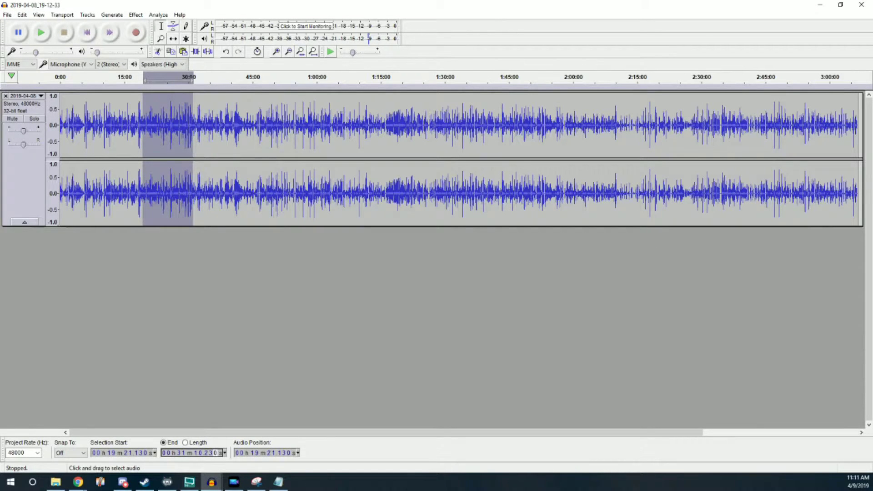
Cut the selected range and replace the original track with the cut audio pasted at the project start
key("Delete")
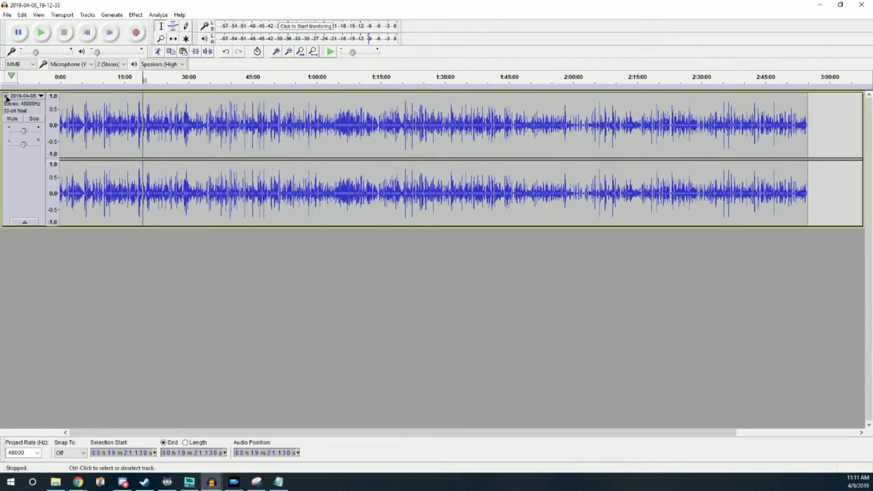
left_click(6, 97)
key("ctrl+2")
Play the extracted audio from its beginning to check the voice, and stop playback
left_click(41, 33)
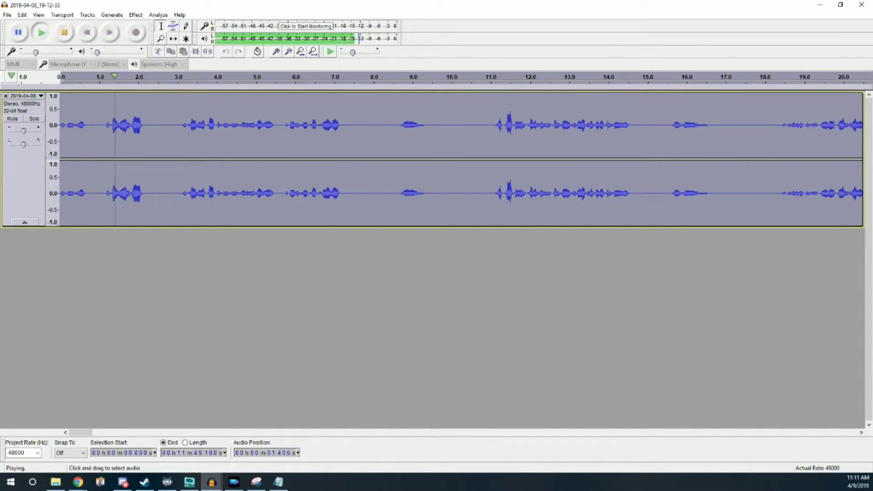
left_click(64, 38)
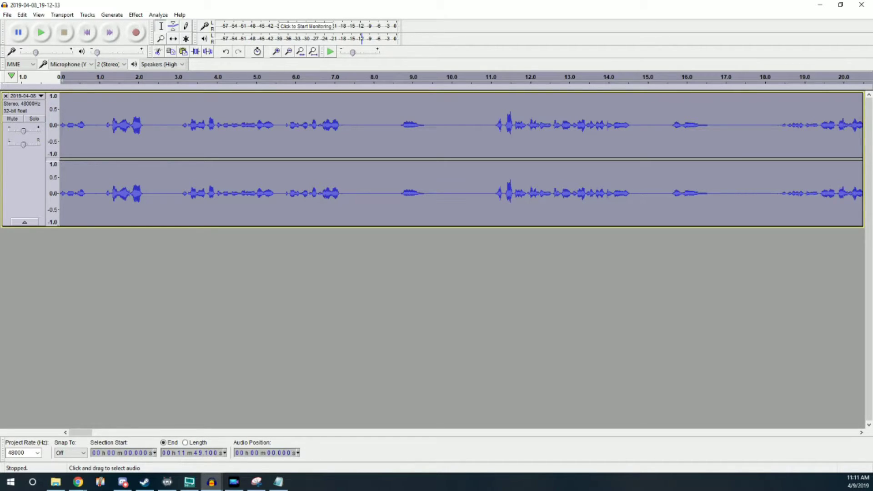
Select the silent stretch from about 9.5 s to 10.9 s and capture it as the Noise Reduction profile
left_click_drag(487, 218, 432, 219)
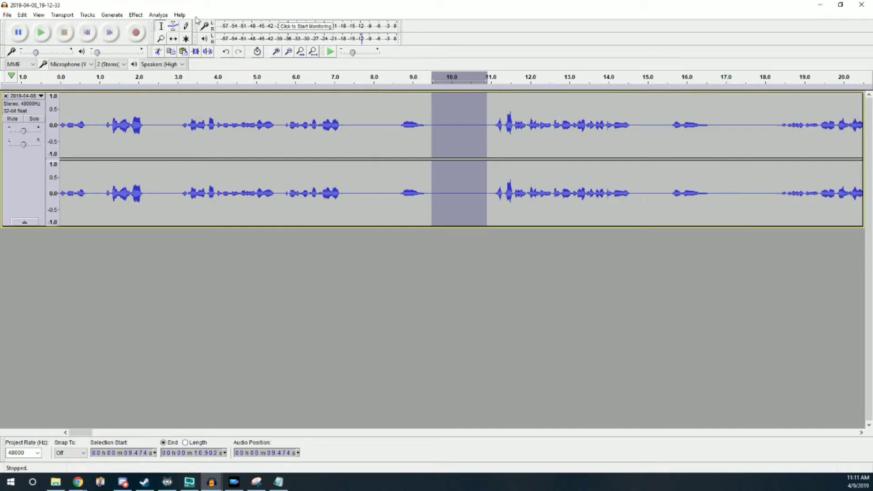
left_click(135, 15)
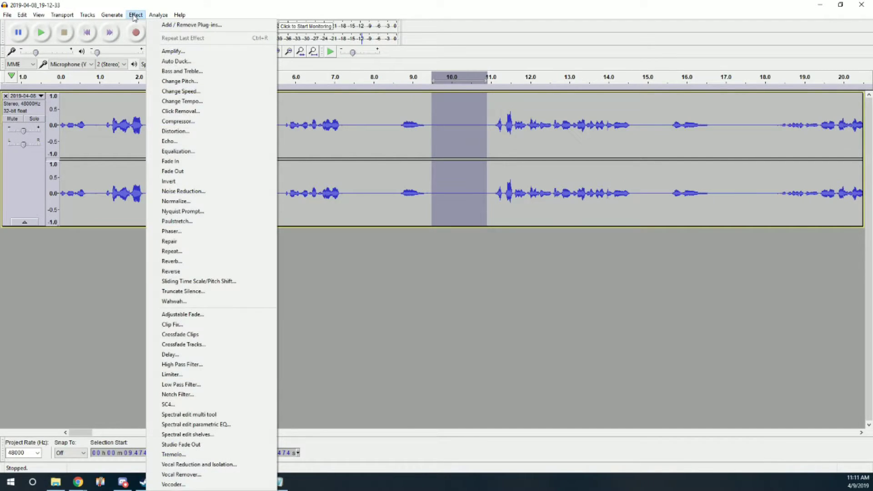
left_click(194, 192)
left_click(436, 194)
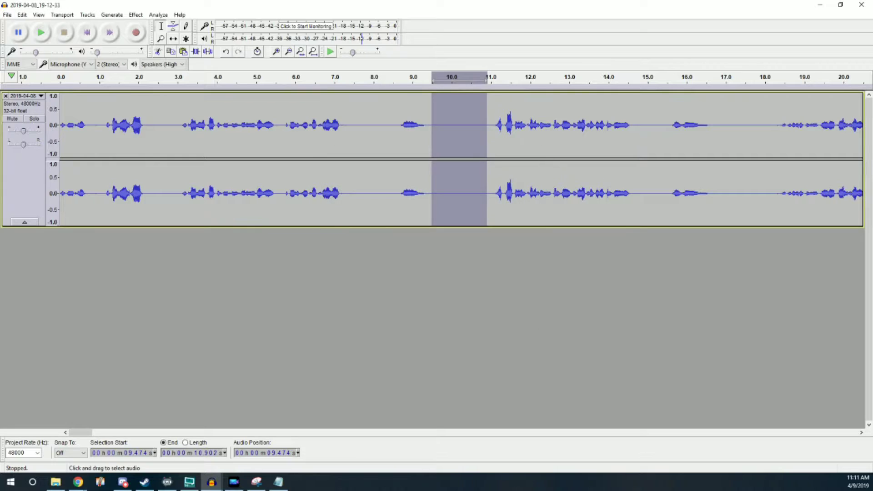
Apply Noise Reduction to the entire voice track using the captured noise profile
key("ctrl+a")
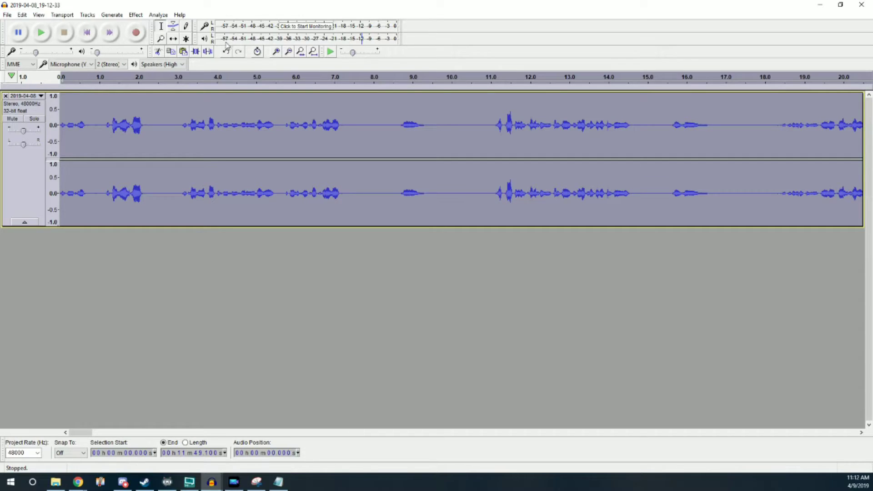
left_click(136, 15)
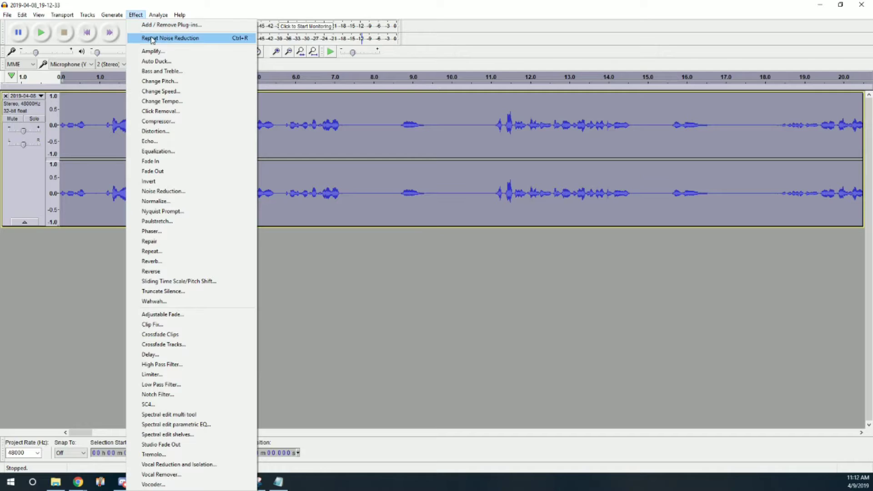
left_click(153, 39)
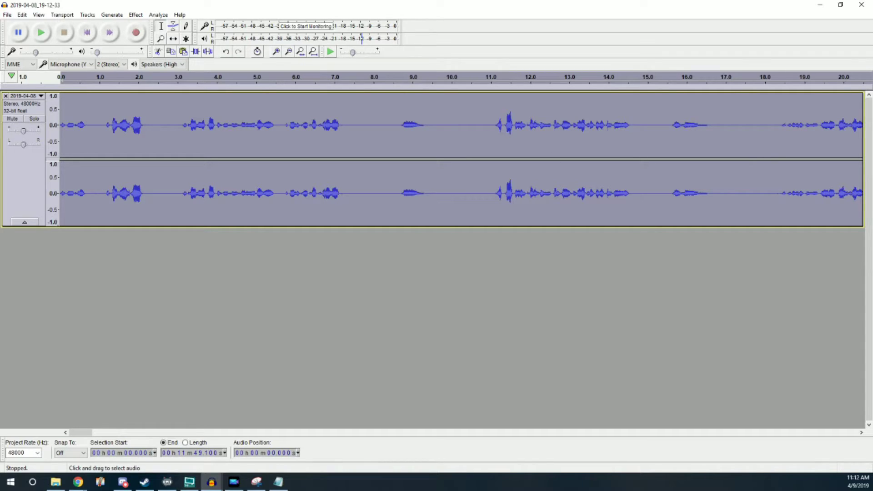
Apply Equalization to the whole voice track with the Bass Boost curve
left_click(136, 15)
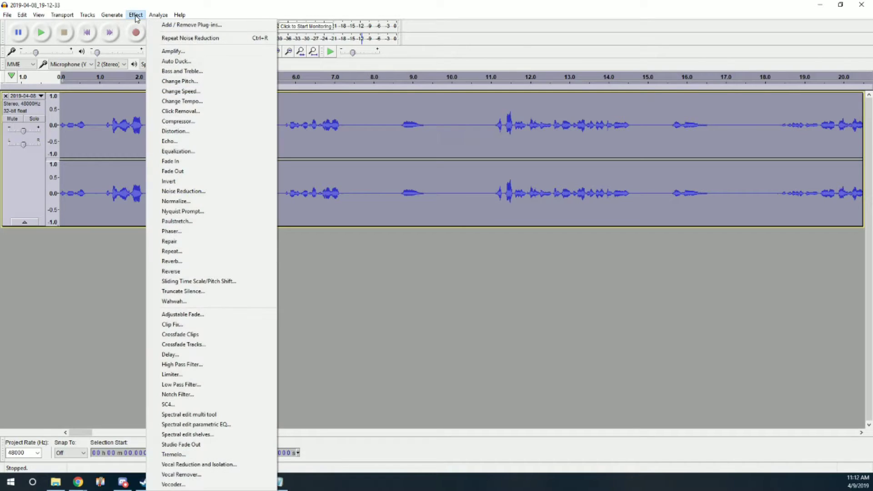
left_click(199, 152)
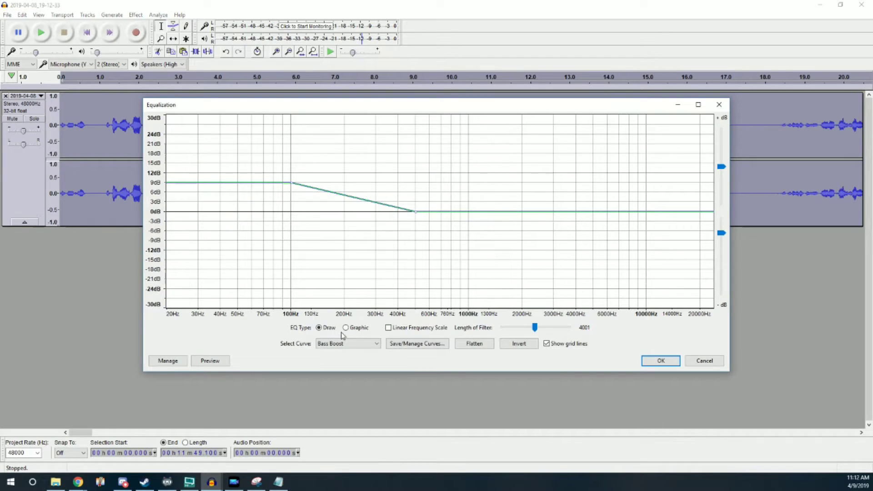
left_click(337, 344)
left_click(331, 366)
left_click_drag(289, 107, 299, 105)
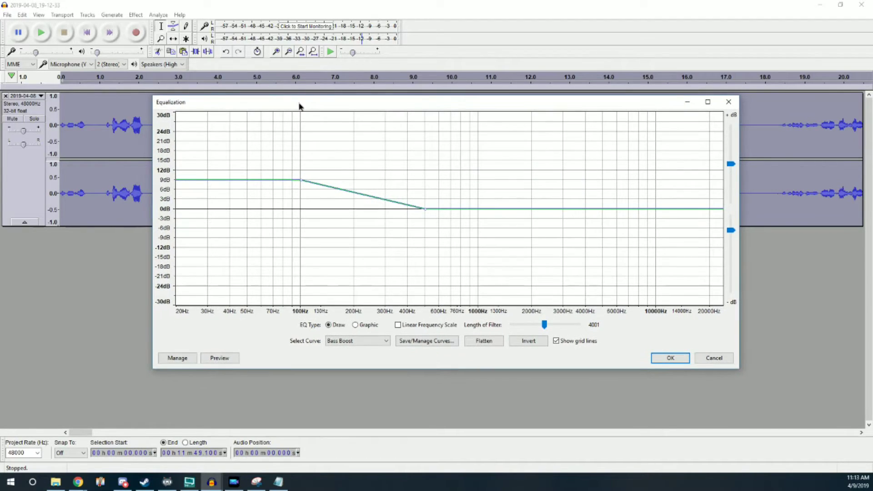
left_click(671, 358)
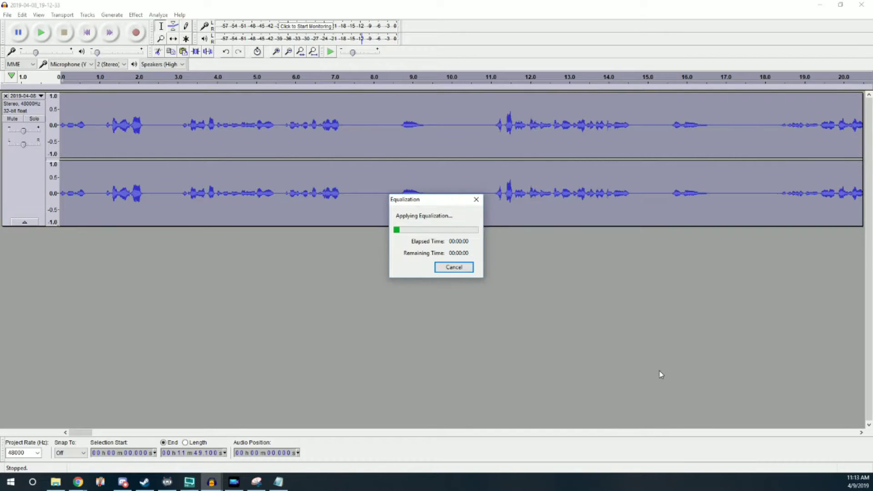
Apply the Compressor to the voice track with a -15 dB threshold, -40 dB noise floor, 2:1 ratio and make-up gain
left_click(136, 14)
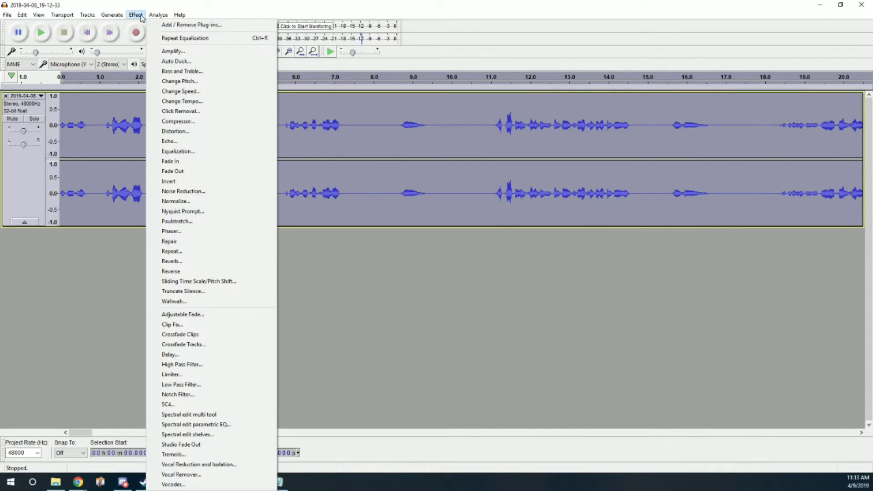
left_click(186, 122)
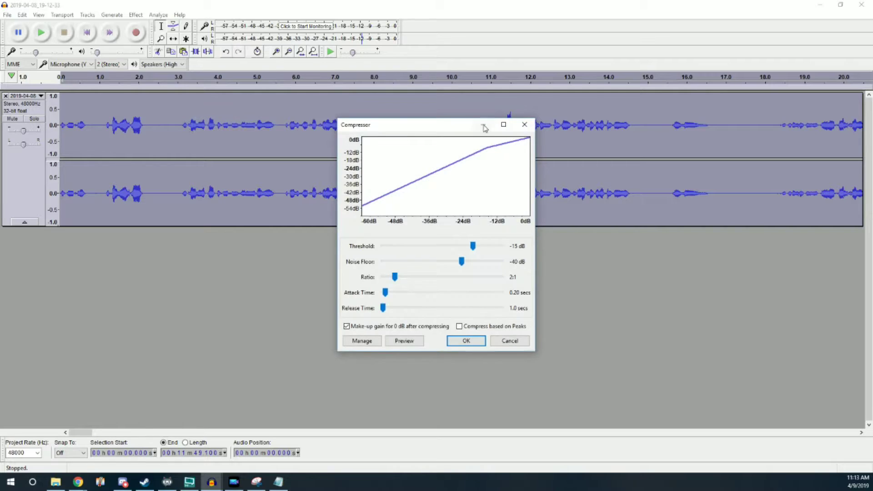
left_click_drag(439, 128, 710, 203)
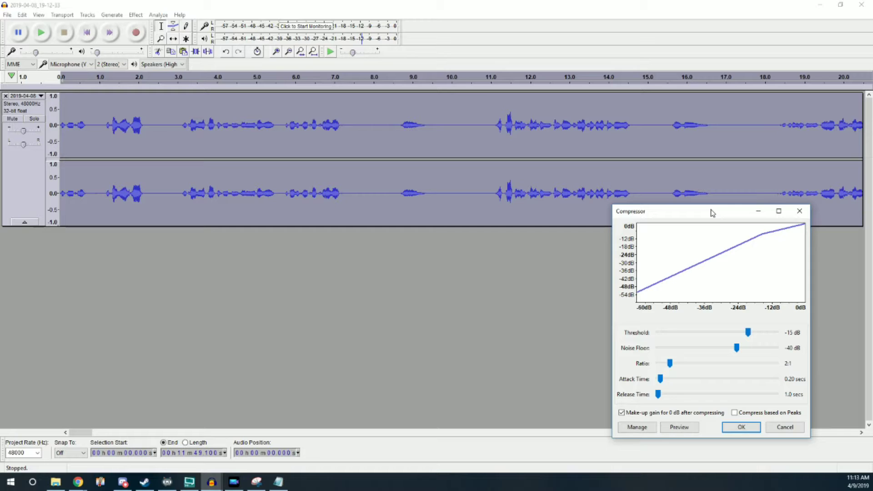
left_click_drag(713, 213, 573, 118)
left_click(601, 335)
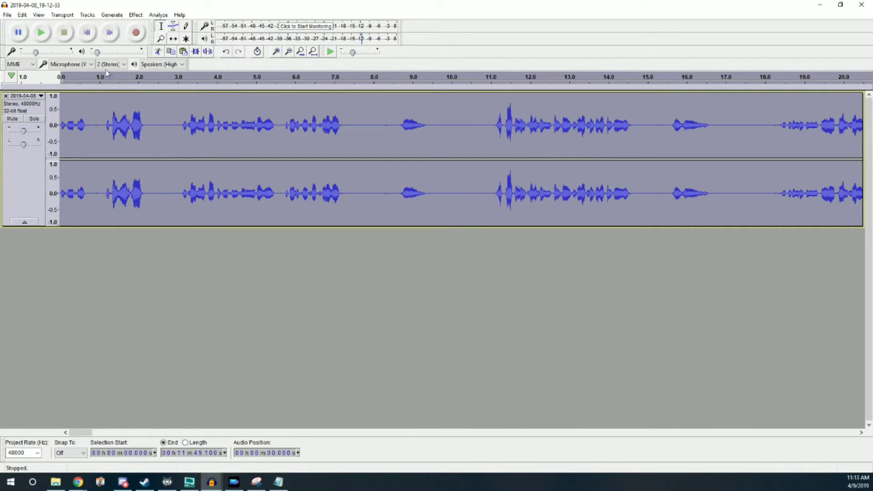
Apply a Soft Limit Limiter to the voice track at -2.00 dB with 10 ms hold and no make-up gain
left_click(136, 15)
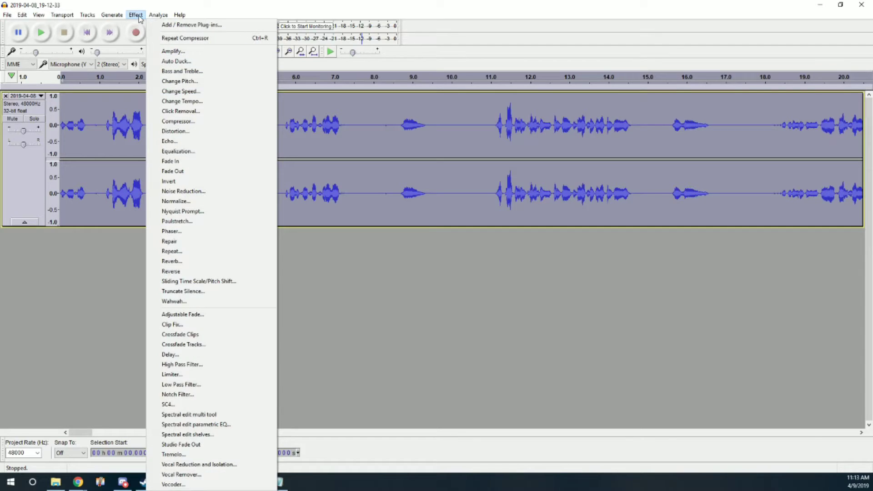
left_click(171, 374)
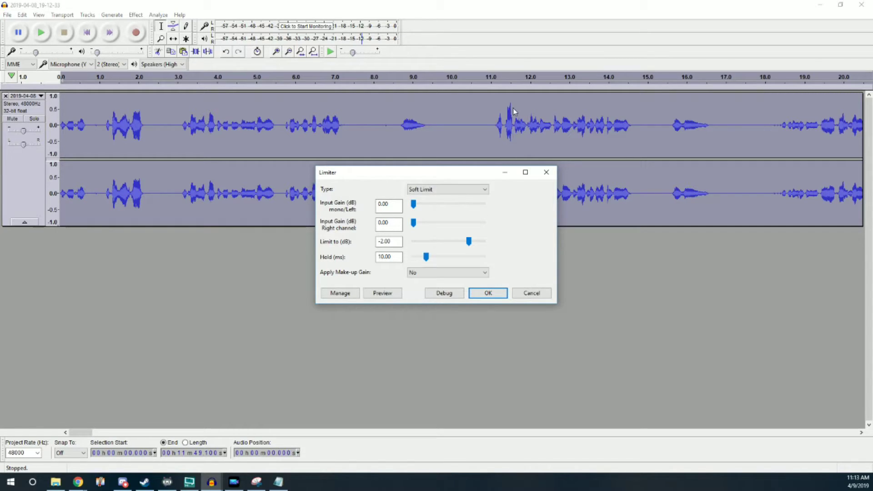
left_click(486, 294)
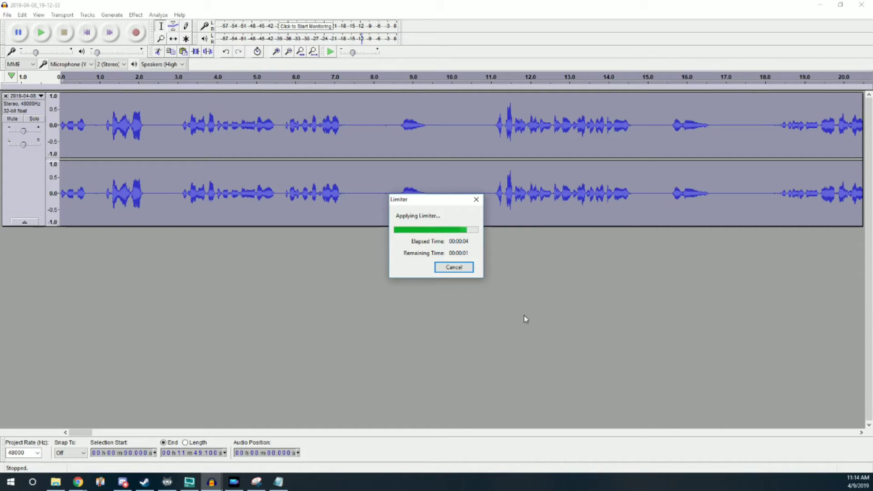
Normalize the voice track to a maximum amplitude of -1.0 dB with DC offset removed
left_click(135, 14)
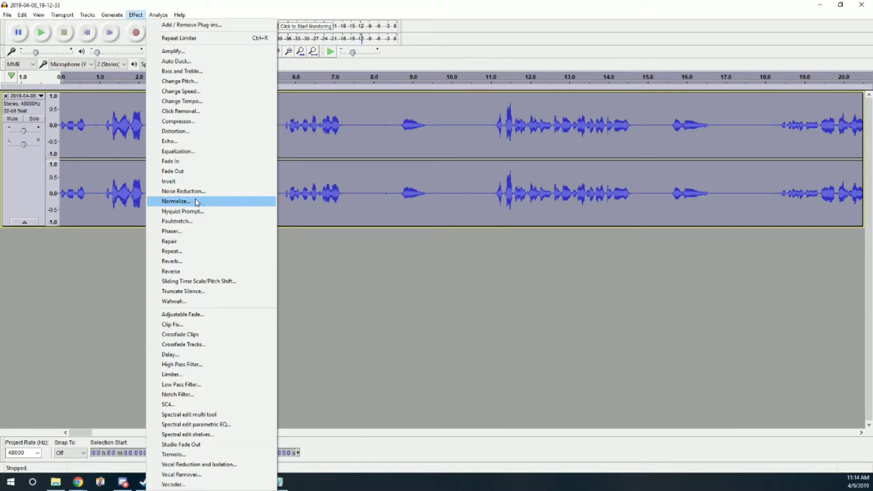
left_click(196, 201)
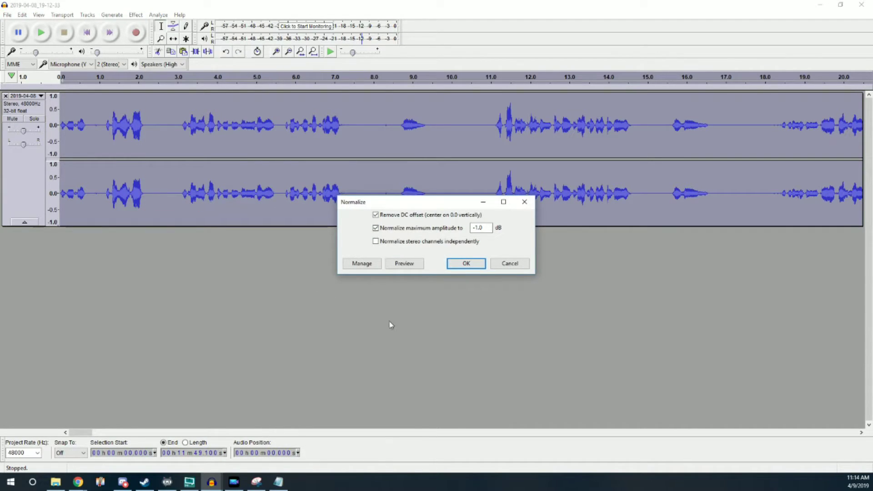
left_click(466, 264)
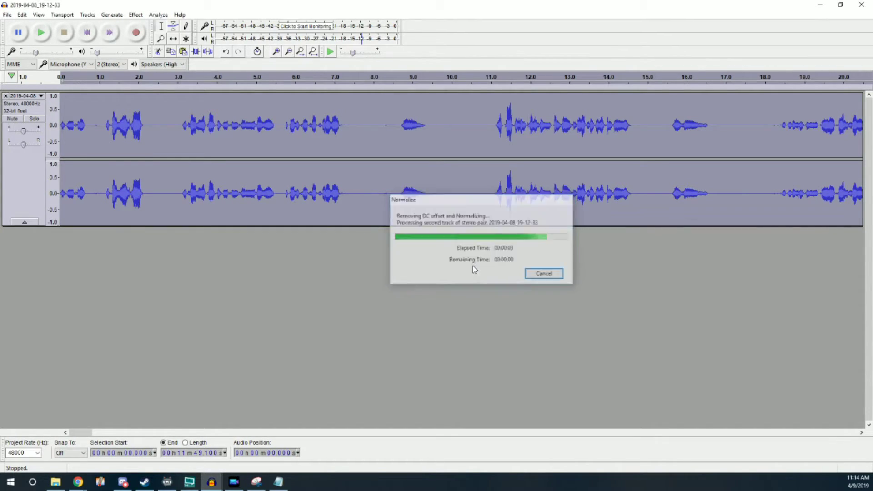
Play the processed voice from around 3:22 to check how it sounds, and stop playback
left_click_drag(81, 433, 290, 436)
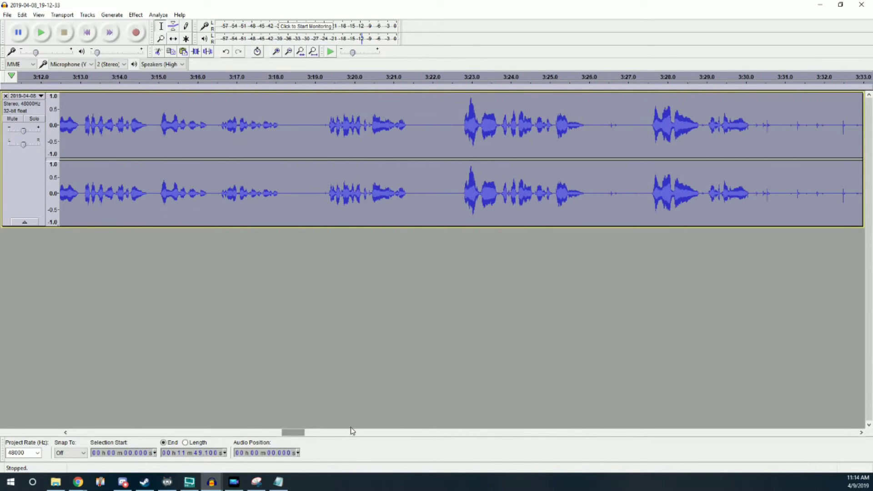
left_click(456, 78)
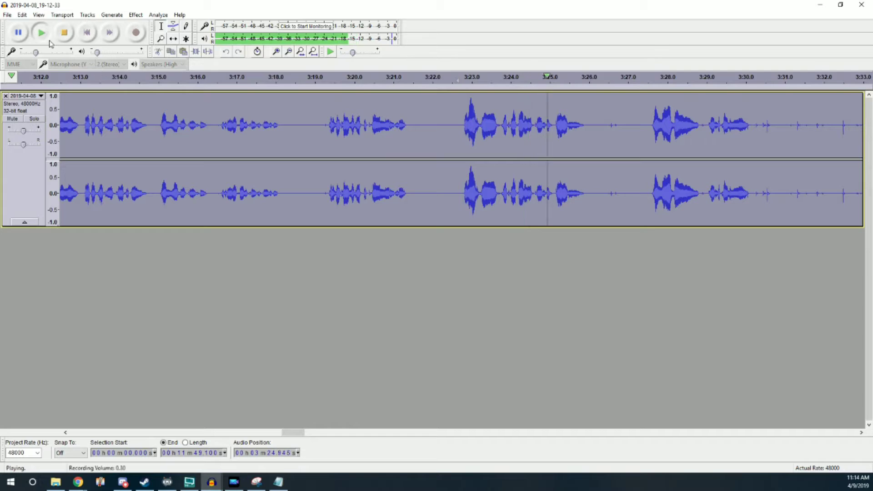
left_click(64, 33)
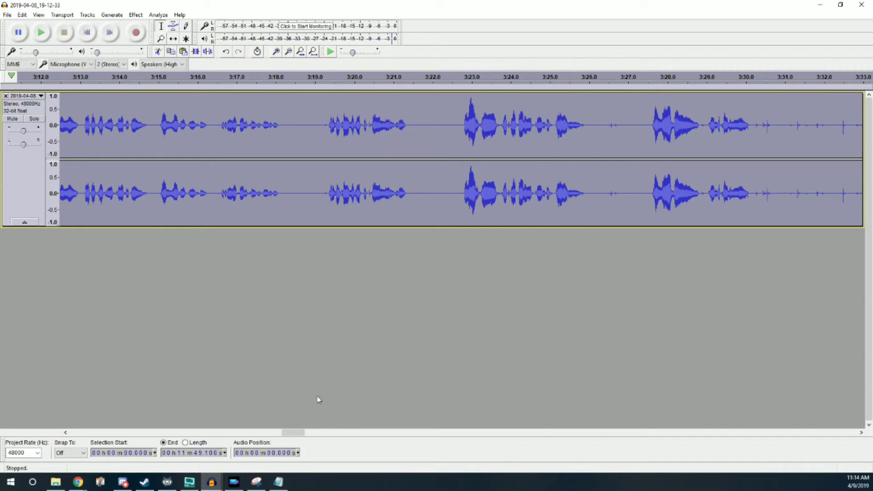
Export the processed audio as a 16-bit PCM WAV named tutorialvoice.wav, replacing the existing file and accepting the metadata
left_click_drag(297, 435, 84, 434)
left_click(7, 15)
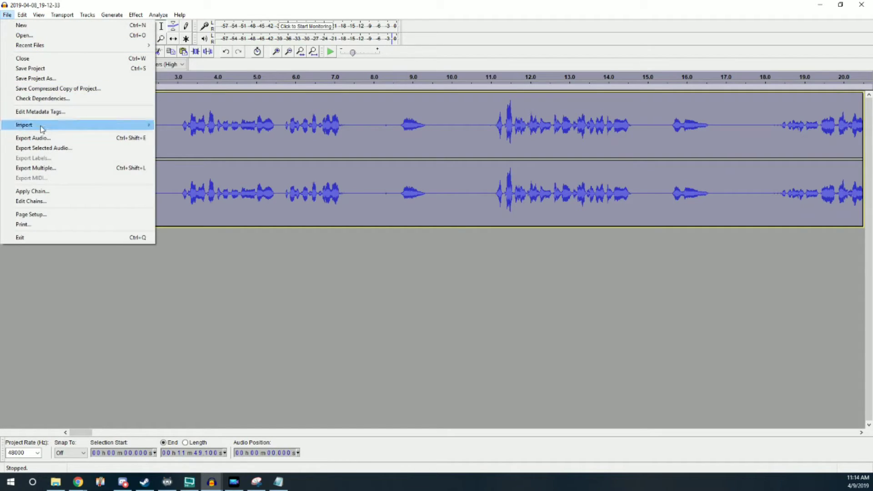
left_click(42, 140)
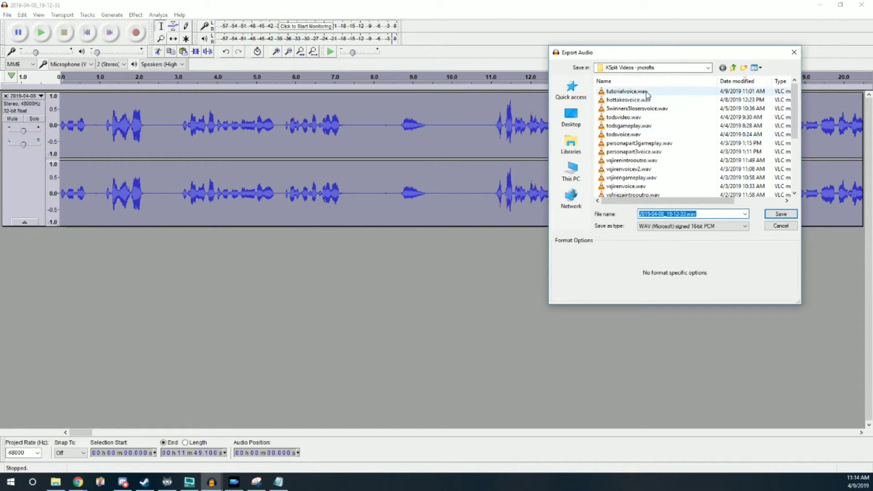
left_click(644, 91)
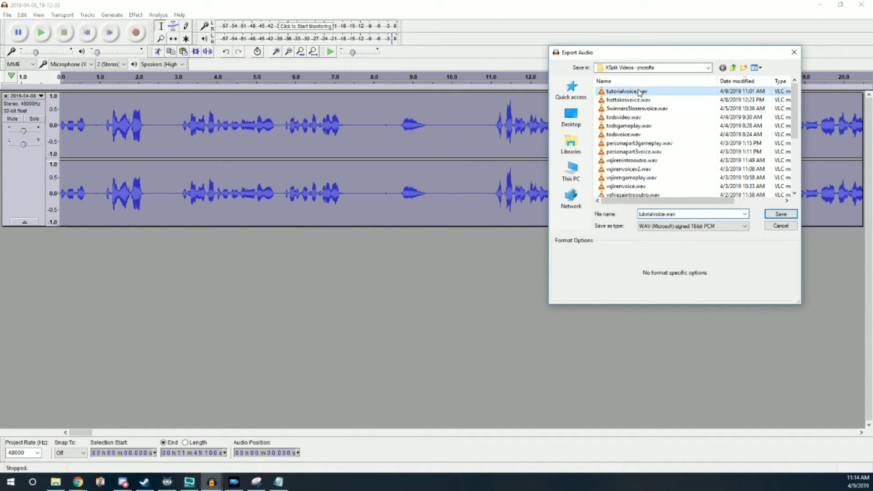
left_click(780, 214)
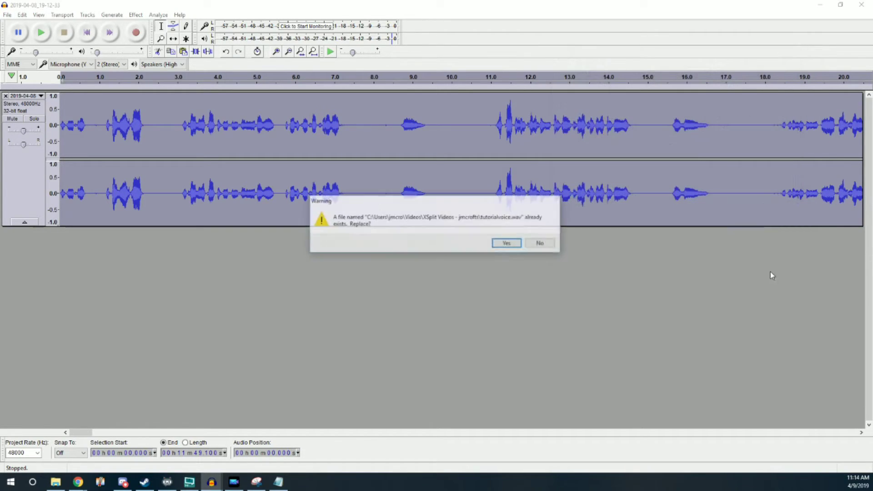
left_click(507, 244)
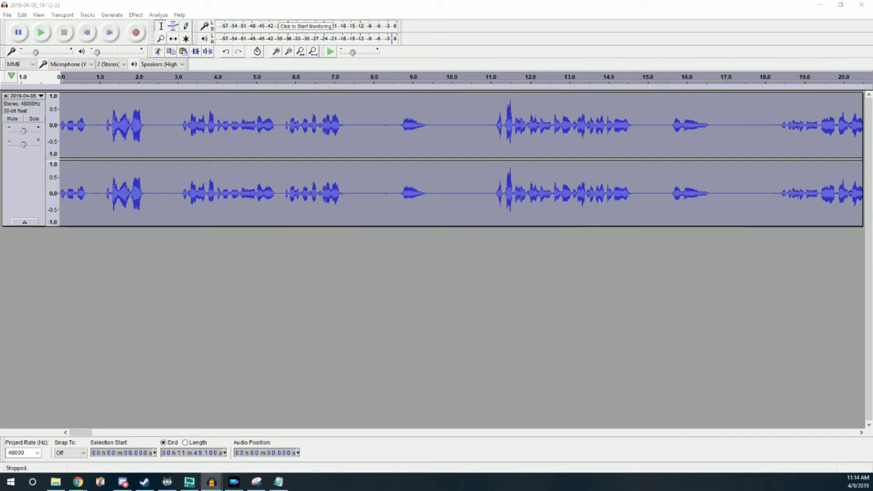
left_click(508, 258)
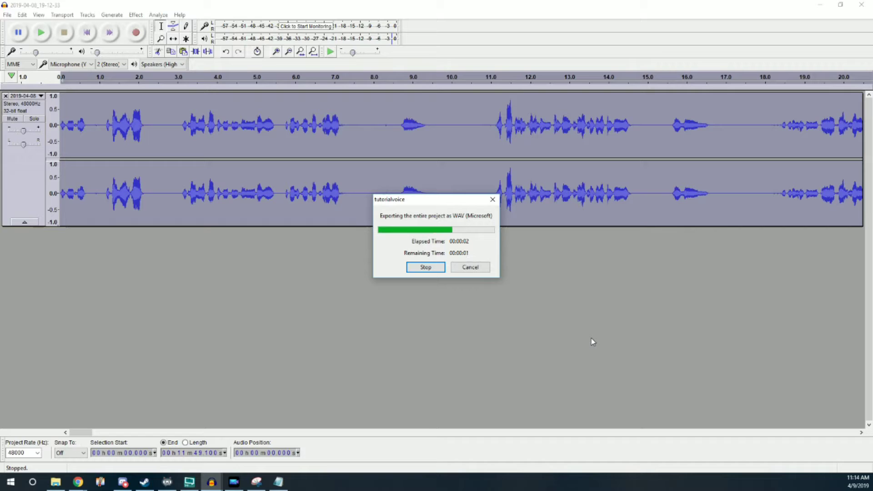
Remove the voice track, then open the 2019-04-08 stream recording and import only its Index[04] audio stream
left_click(6, 96)
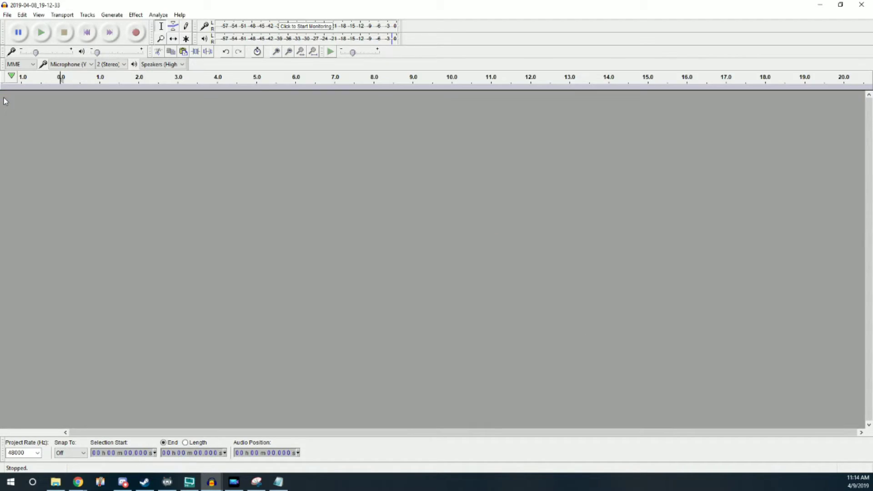
left_click(7, 15)
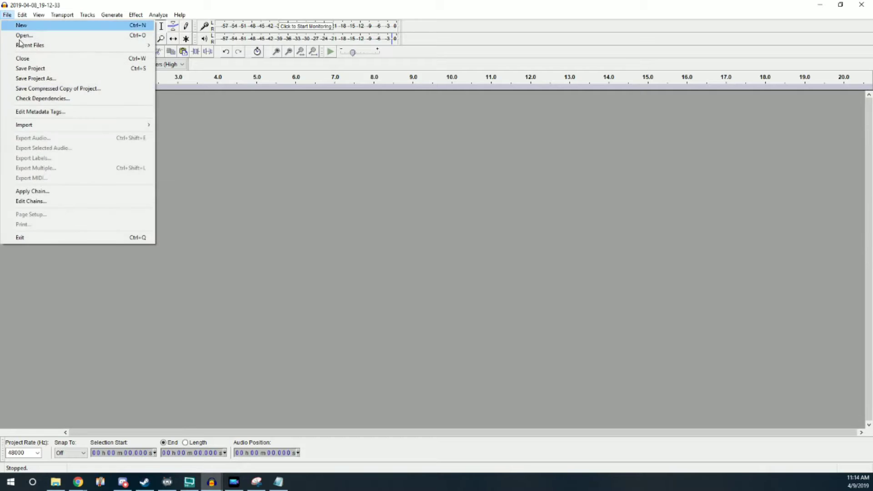
left_click(47, 34)
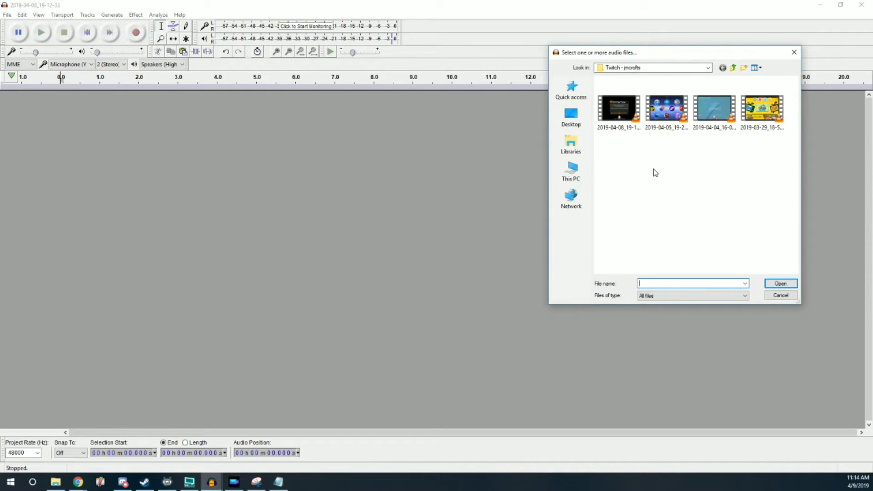
double_click(618, 109)
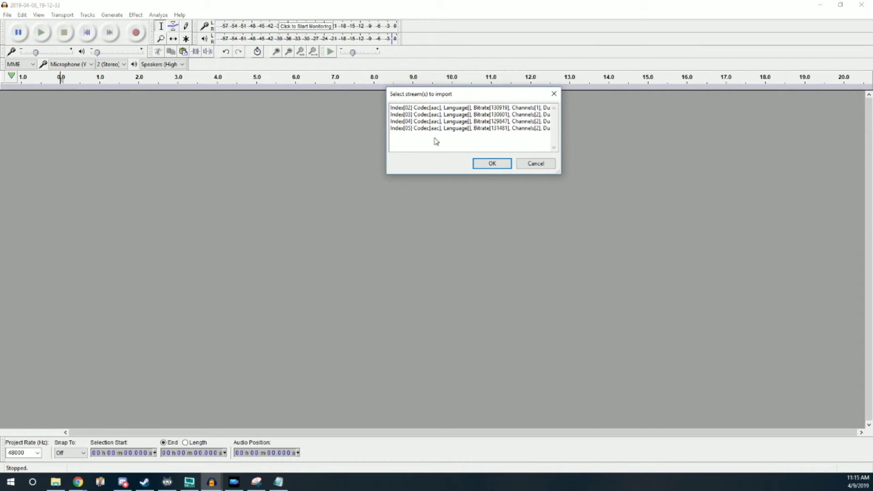
left_click(423, 122)
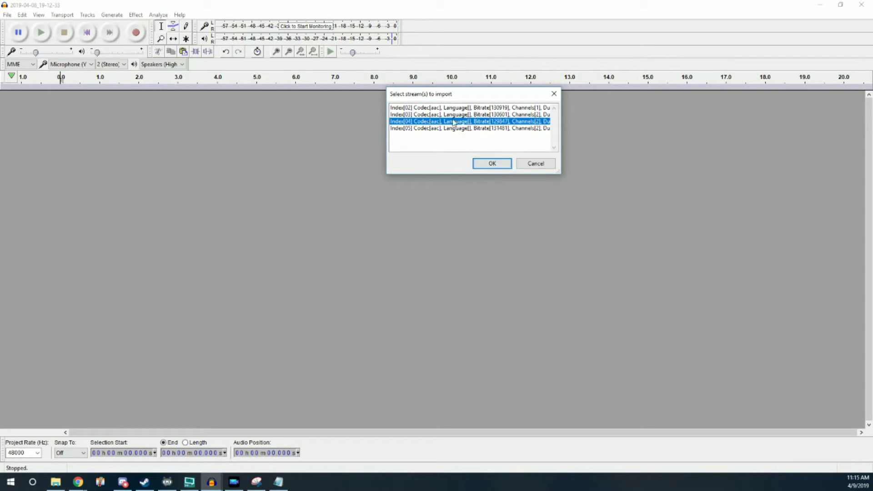
left_click_drag(561, 119, 838, 119)
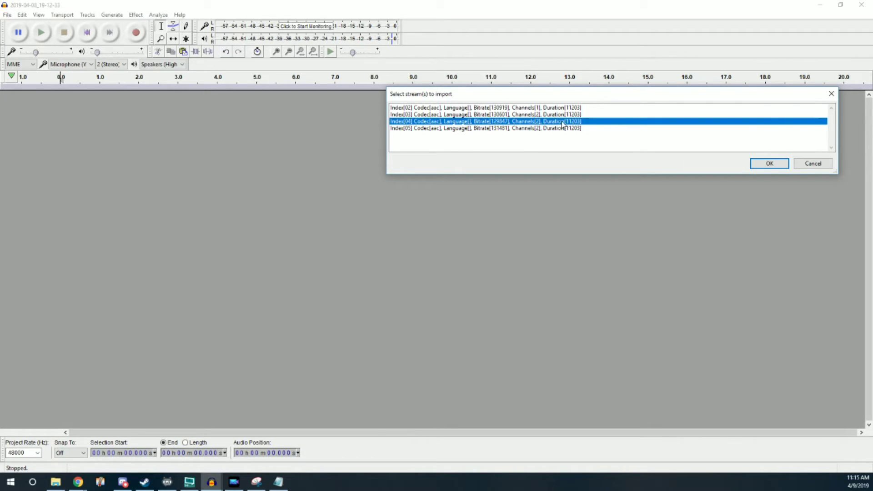
left_click(757, 166)
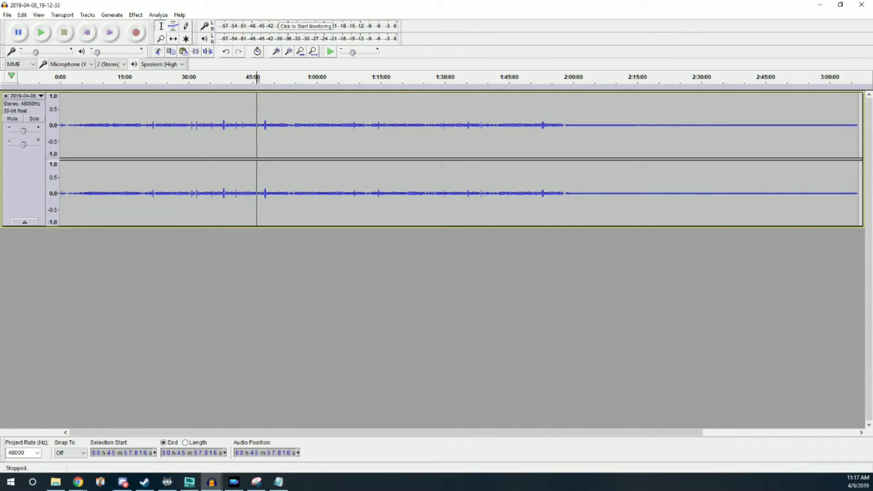
Select the gameplay audio from 00 h 19 m 21.136 s to 00 h 31 m 10.230 s
left_click(112, 455)
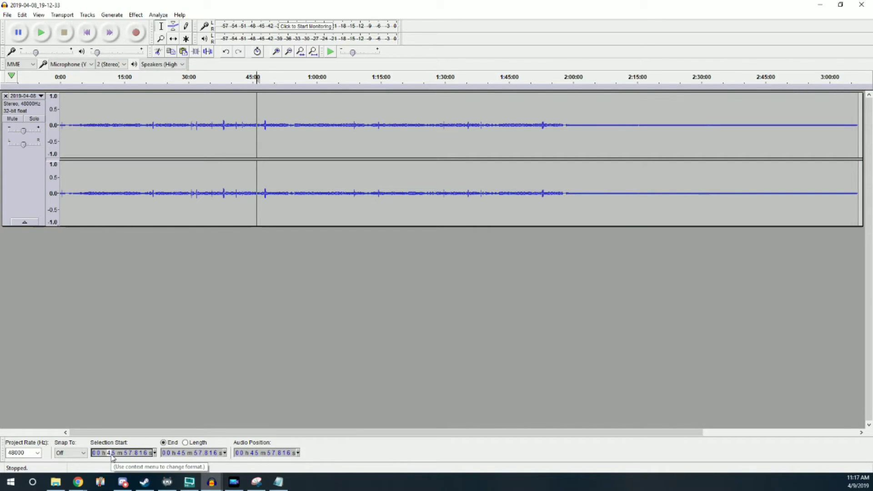
type("19 m 21.")
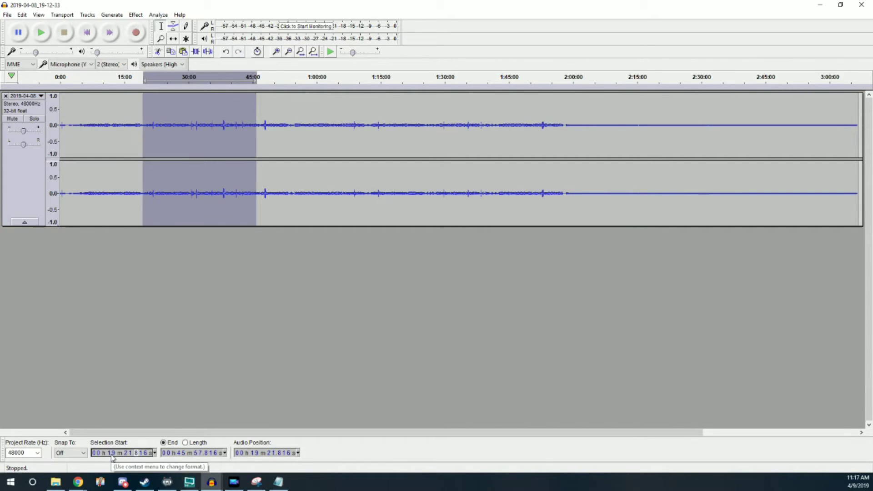
type("136")
key("Tab")
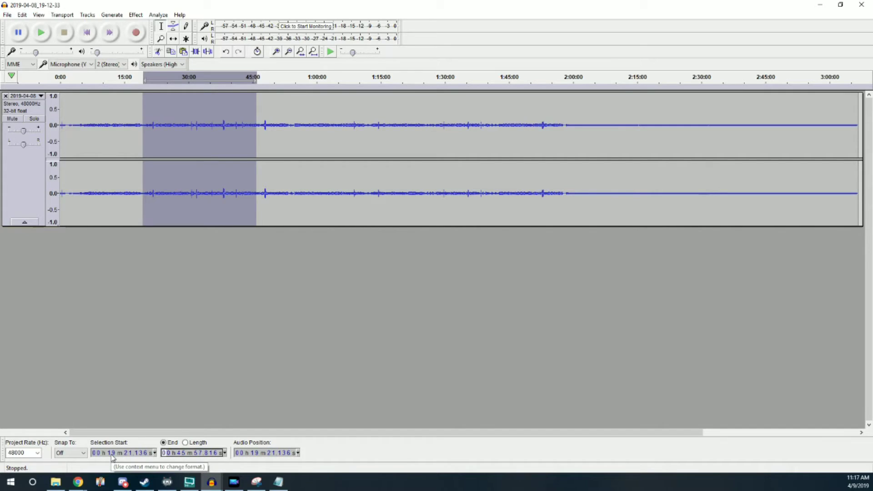
key("Right")
key("Right")
type("3110236")
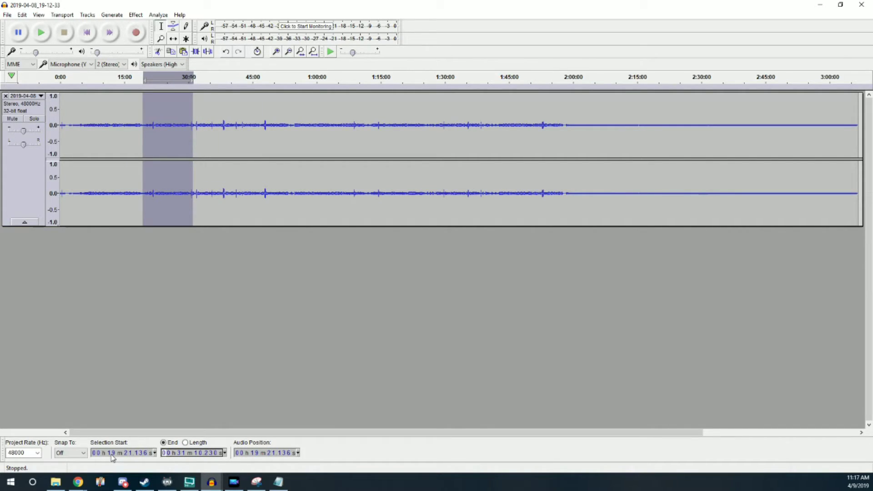
Cut the selected section, remove the leftover track and paste the section as a track of its own
key("Delete")
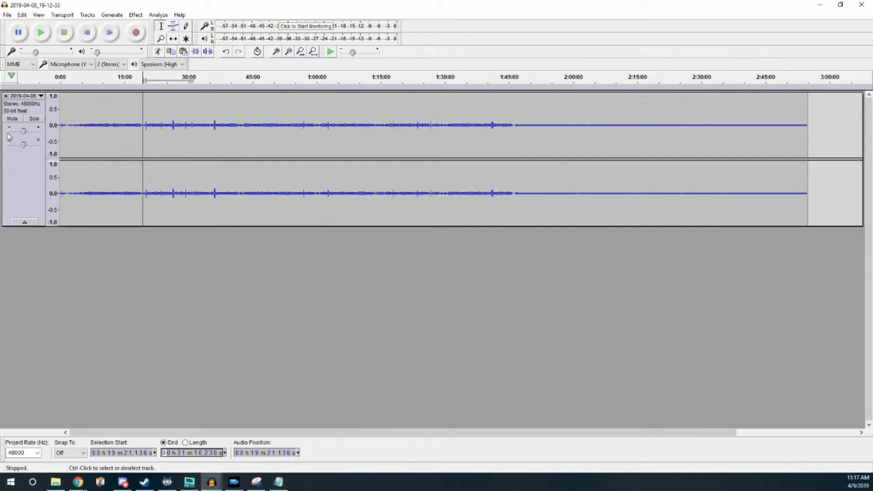
left_click(6, 100)
key("ctrl+1")
Export the gameplay audio as a WAV file named tutorialgameplay, accepting the empty metadata tags
left_click(7, 14)
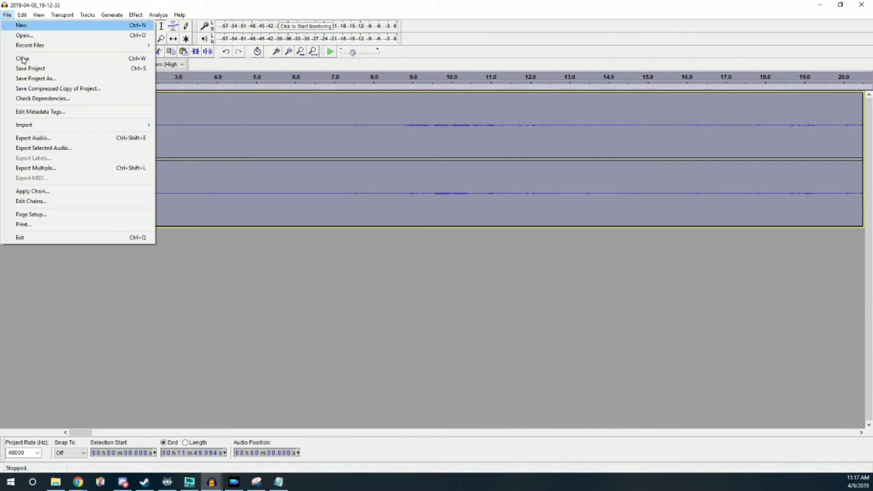
left_click(51, 138)
type("tutorialga")
key("Return")
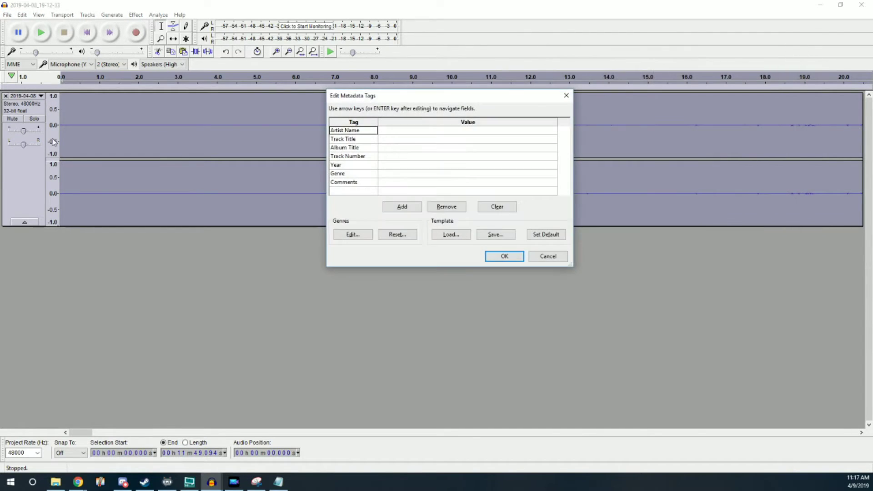
key("Return")
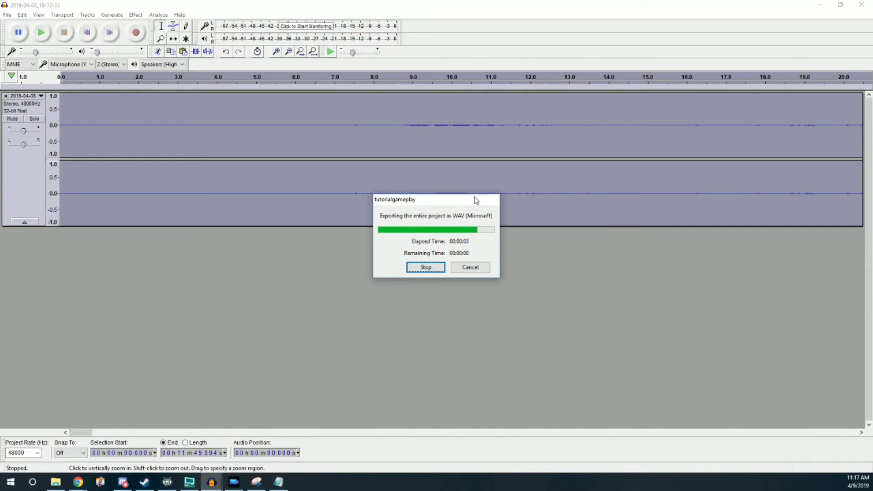
Switch to PowerDirector and delete the clips before and after the middle clip, moving the remaining clip to the timeline start
left_click(824, 5)
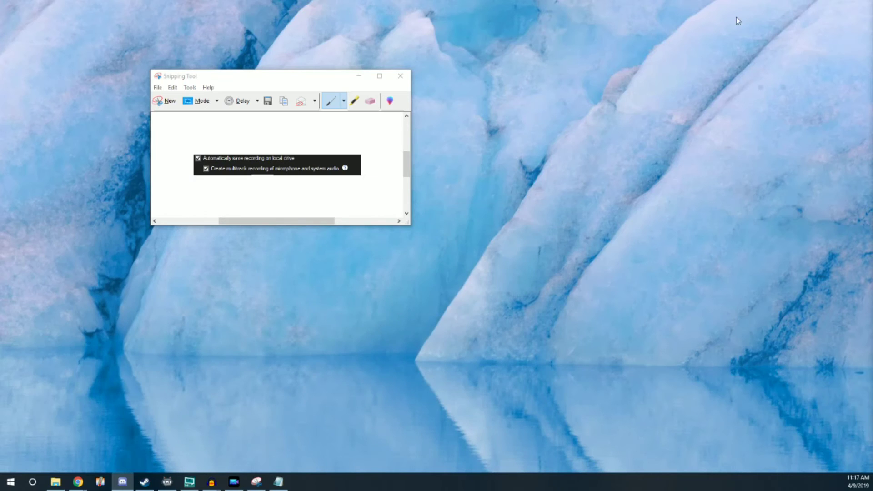
left_click(358, 76)
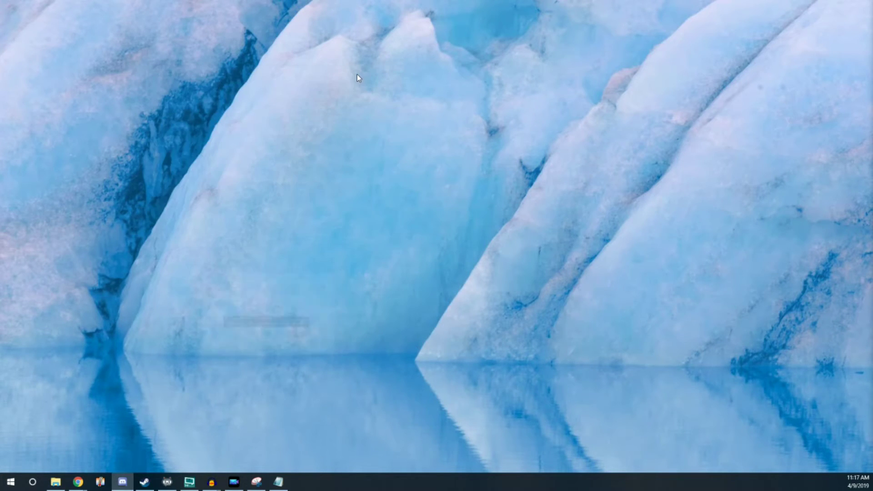
left_click(234, 481)
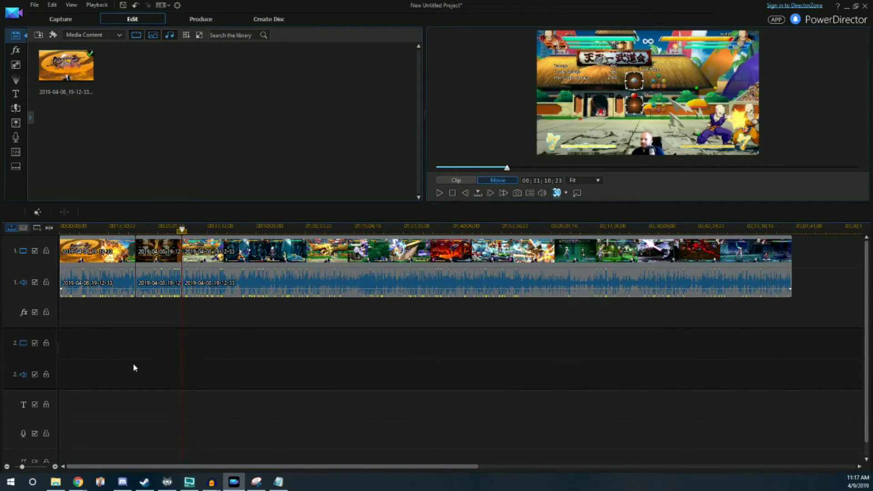
left_click(94, 283)
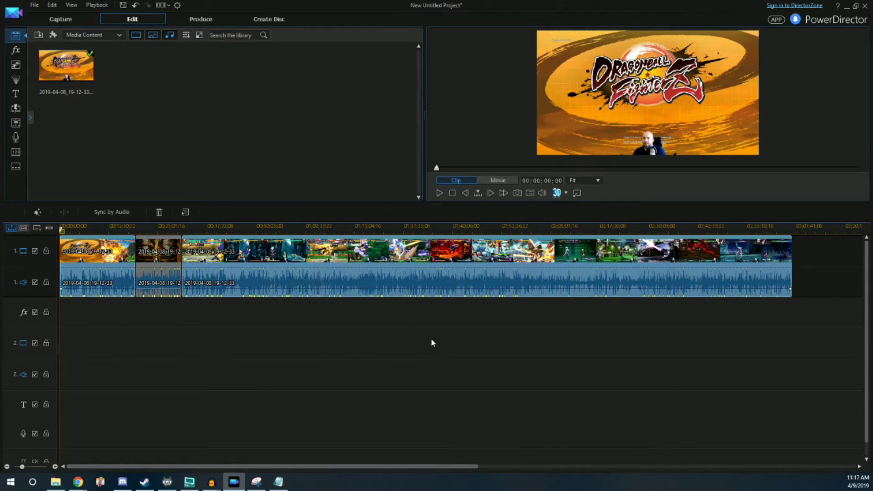
key("Delete")
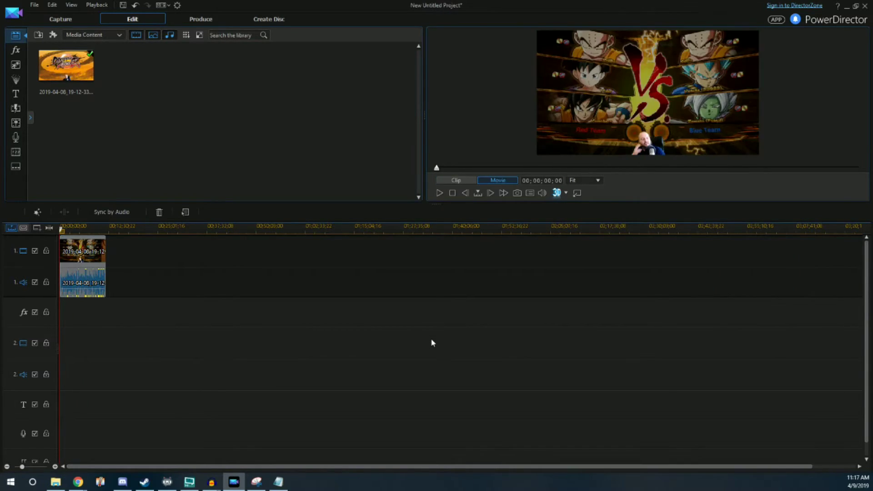
Import tutorialgameplay.wav and tutorialvoice.wav into the media library
scroll(219, 330, "up", 3)
scroll(219, 329, "up", 3)
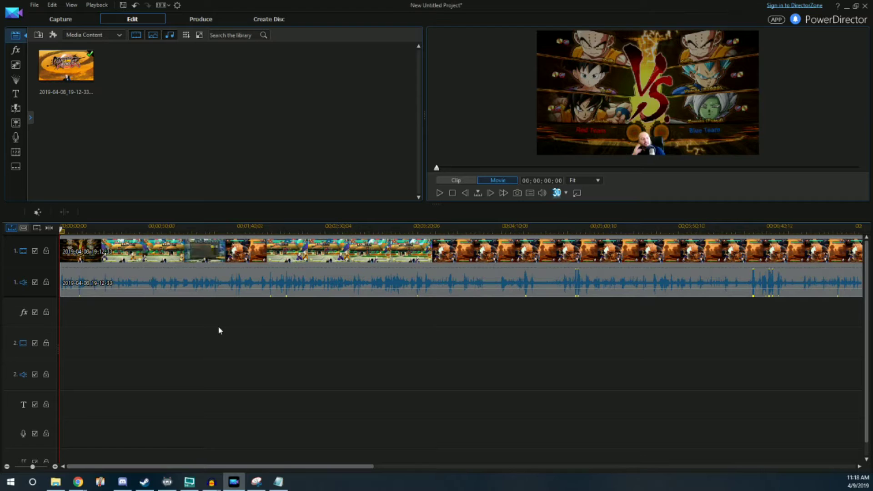
scroll(219, 329, "down", 1)
left_click(40, 35)
left_click(55, 43)
left_click(495, 105)
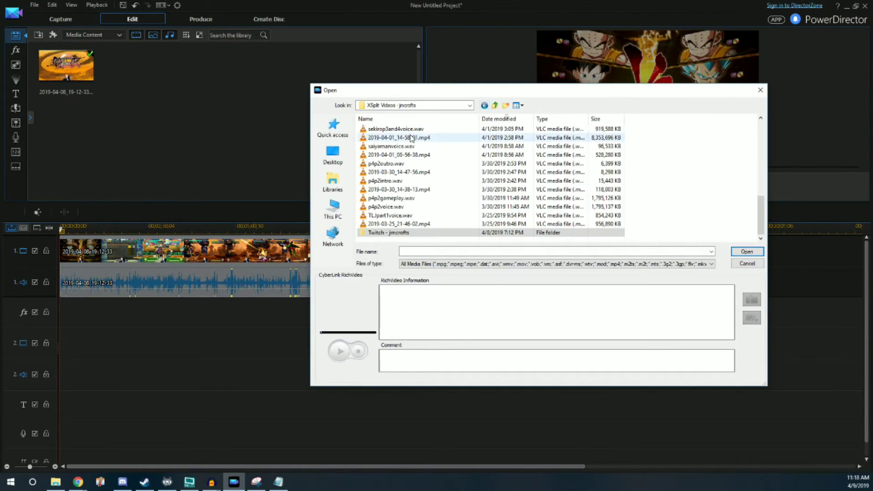
left_click(392, 137)
left_click(395, 146, "ctrl")
left_click(748, 251)
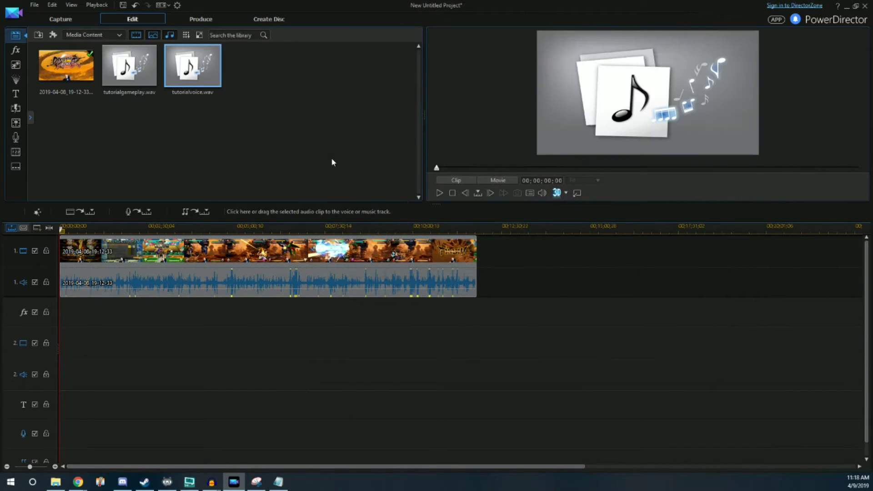
Place tutorialgameplay.wav on the music track and tutorialvoice.wav on the voice track, both from the timeline start
left_click_drag(131, 81, 48, 456)
left_click_drag(205, 84, 36, 423)
Shift the video clip on track 1 about 8 frames later so its waveform lines up with the tutorialvoice waveform
scroll(149, 335, "up", 3)
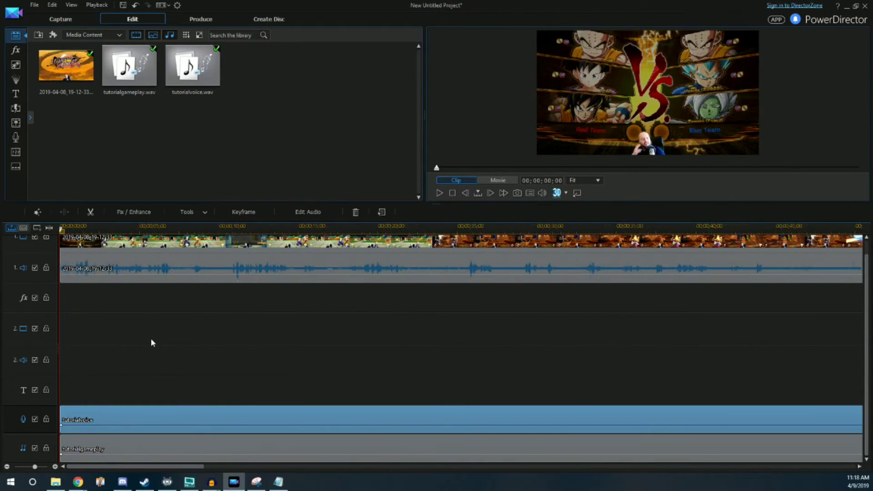
scroll(158, 344, "up", 2)
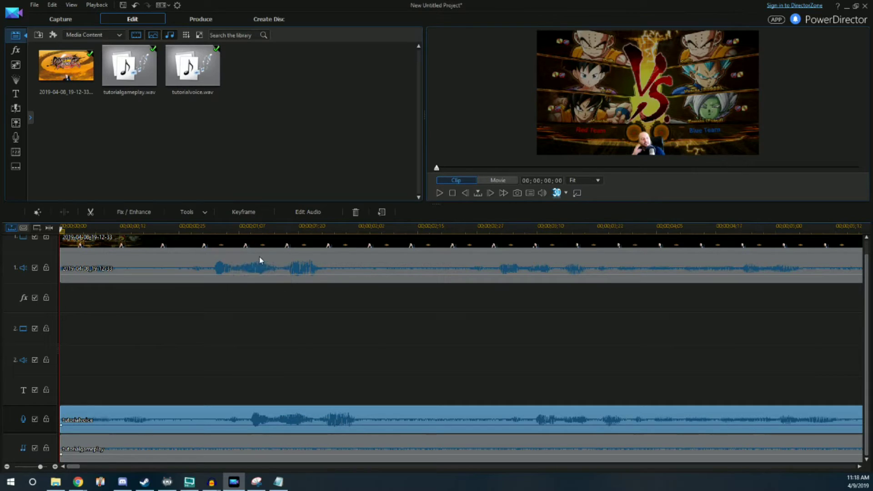
left_click_drag(250, 253, 290, 253)
Play the timeline from about one second in to check the sync between the video clip and the voice audio
left_click(222, 227)
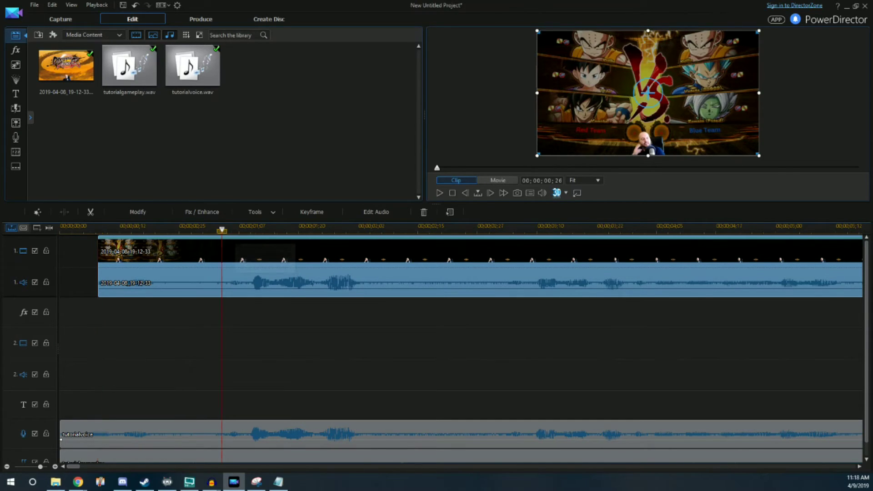
left_click(439, 193)
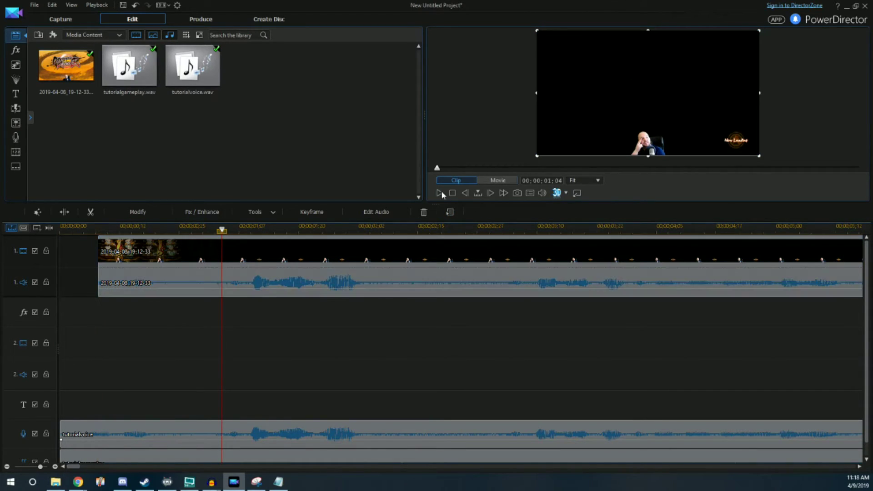
left_click(435, 193)
left_click(435, 192)
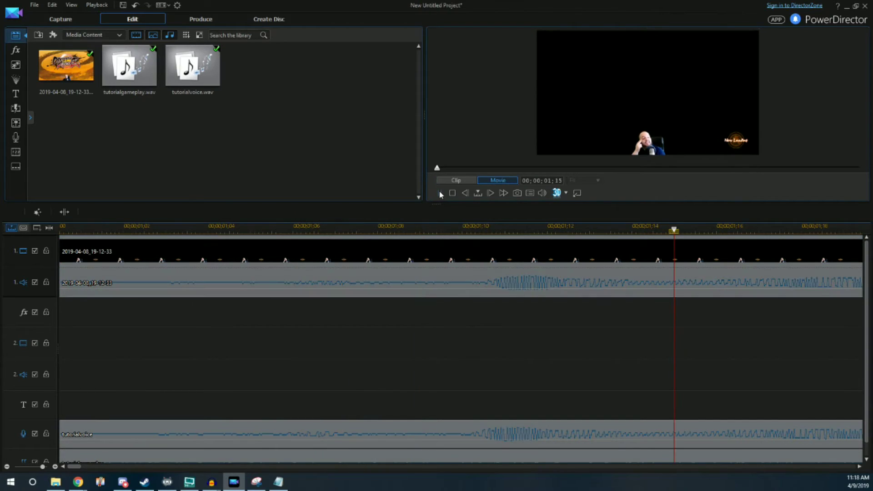
left_click(441, 194)
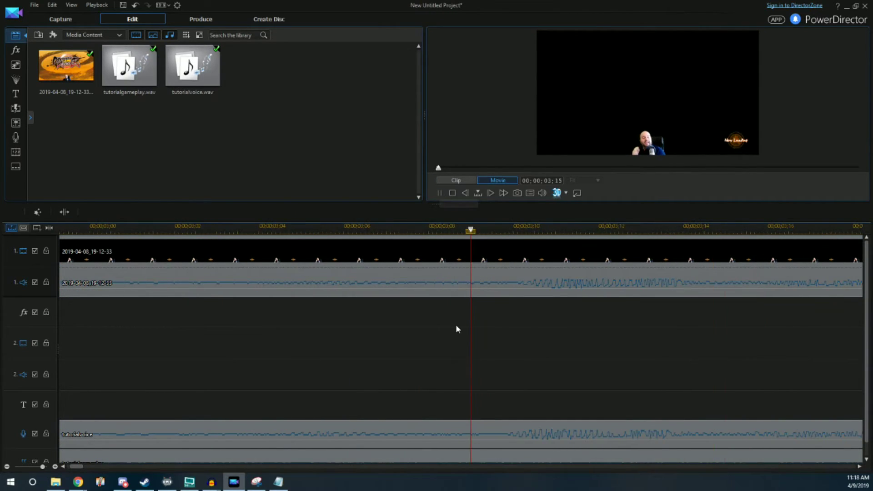
Cut tutorialvoice and tutorialgameplay at the video clip's start (00;00;00;08) and delete the excess, so all clips start at the timeline's beginning
scroll(454, 324, "down", 5)
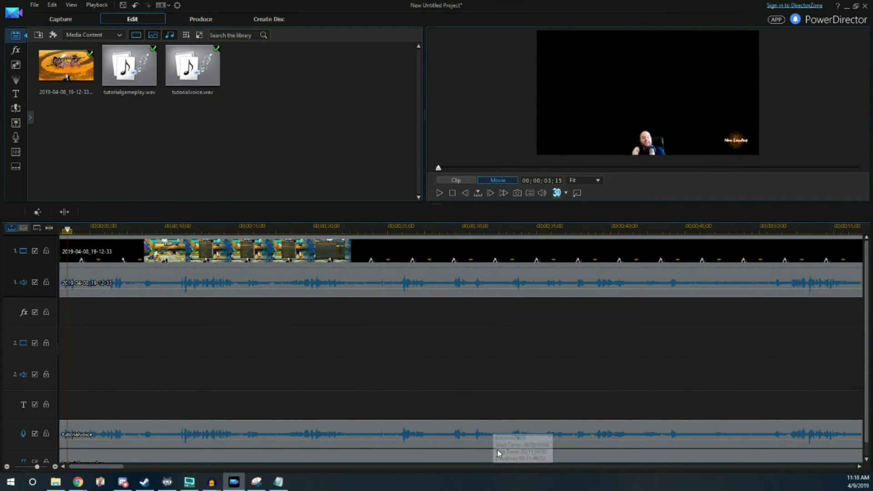
left_click_drag(69, 468, 65, 442)
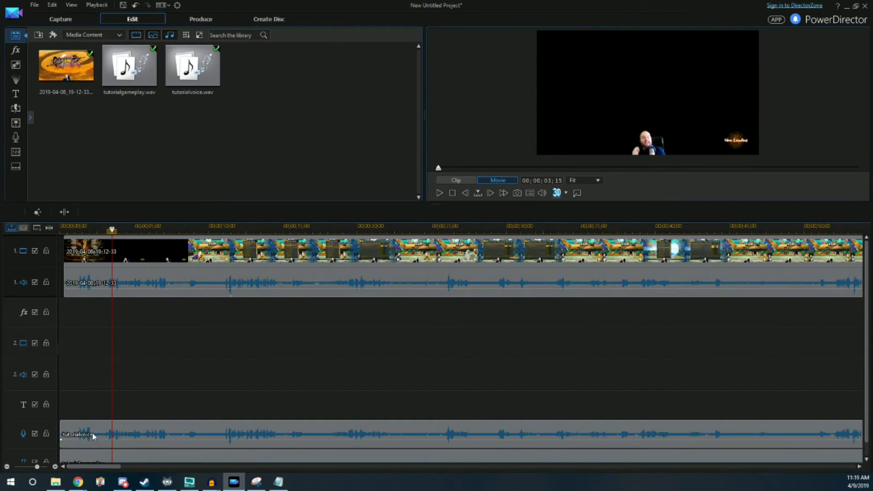
left_click(74, 230)
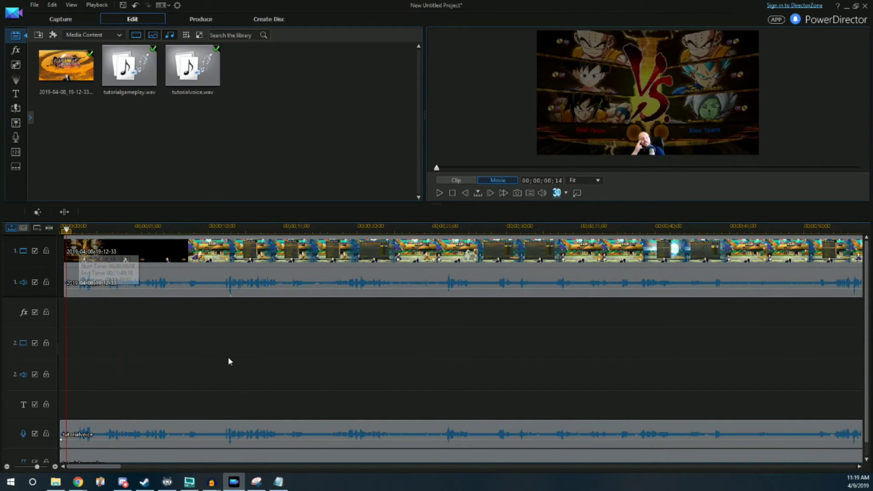
scroll(227, 355, "up", 5)
left_click(360, 427)
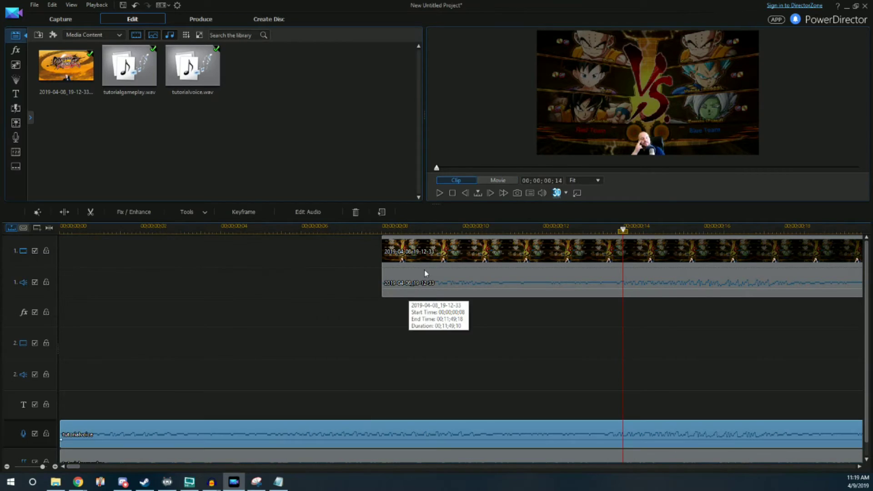
left_click(419, 282)
left_click(382, 230)
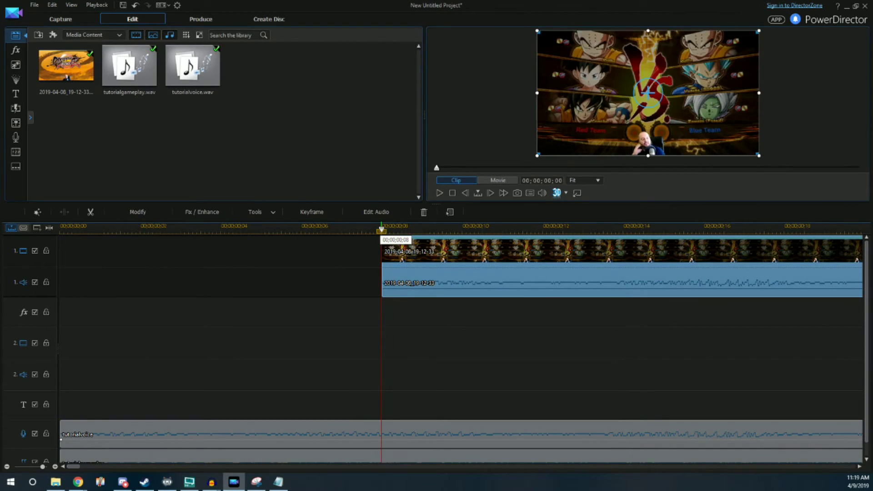
left_click(171, 297)
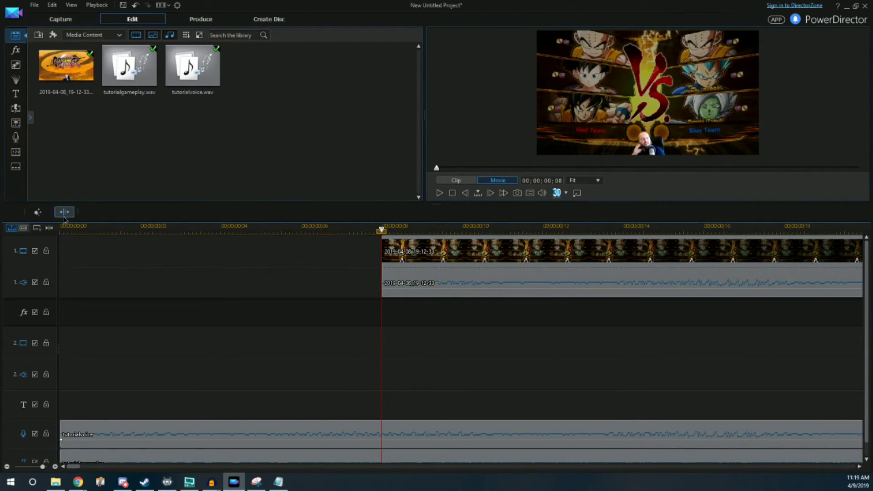
left_click_drag(222, 353, 373, 457)
key("Delete")
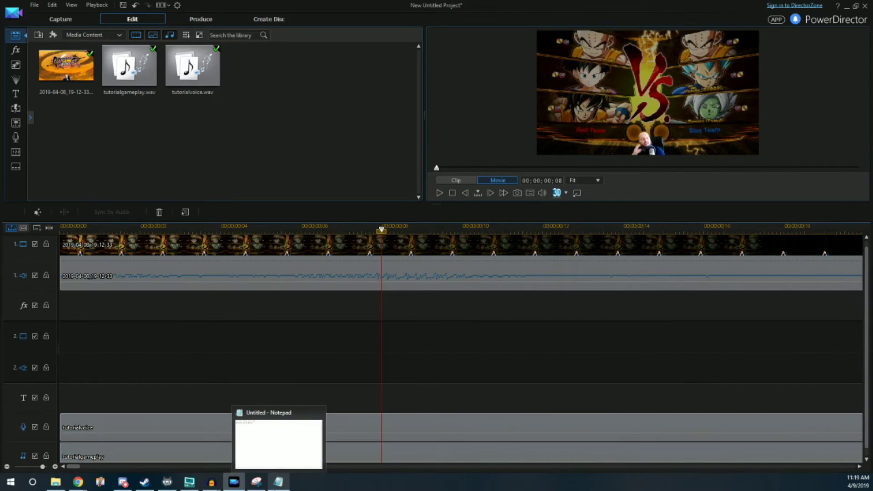
Paste a copy of the track 1 video clip with its original audio directly after the first clip
left_click(163, 277)
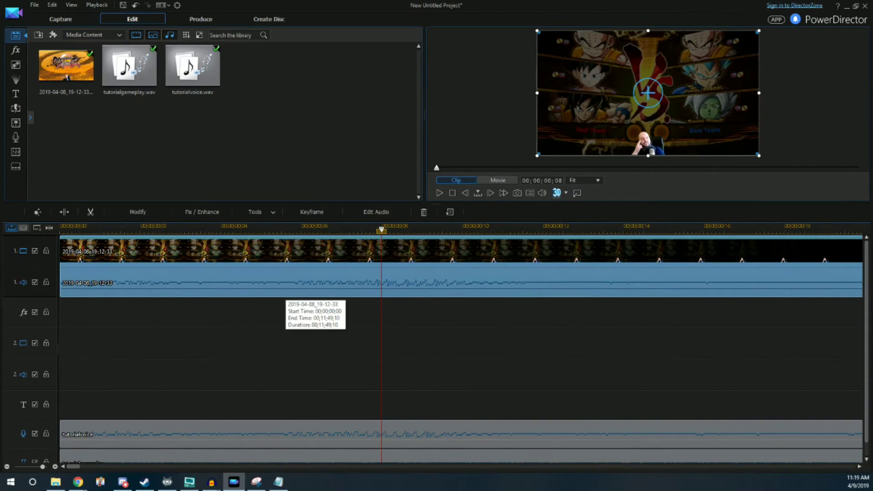
scroll(275, 279, "down", 5)
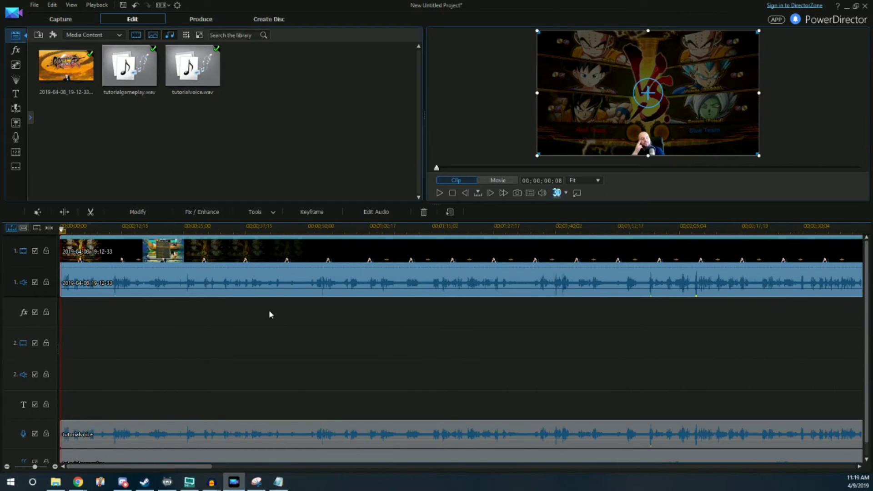
scroll(269, 312, "down", 3)
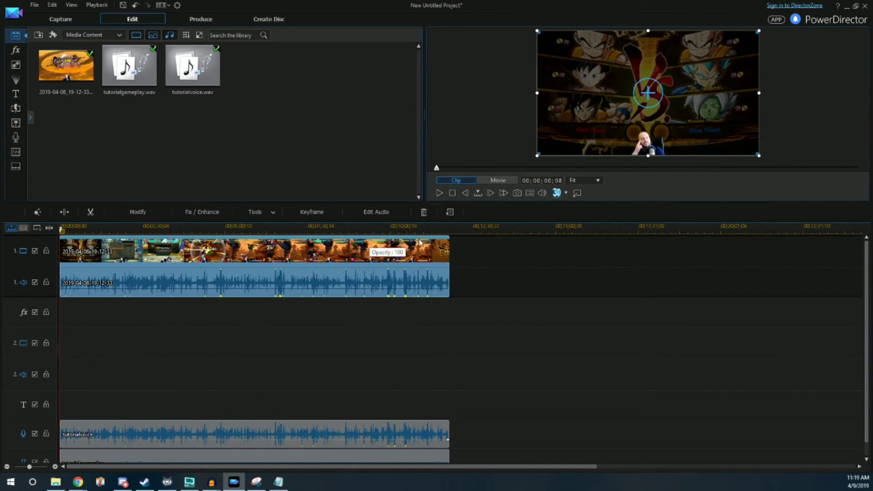
key("End")
key("ctrl+v")
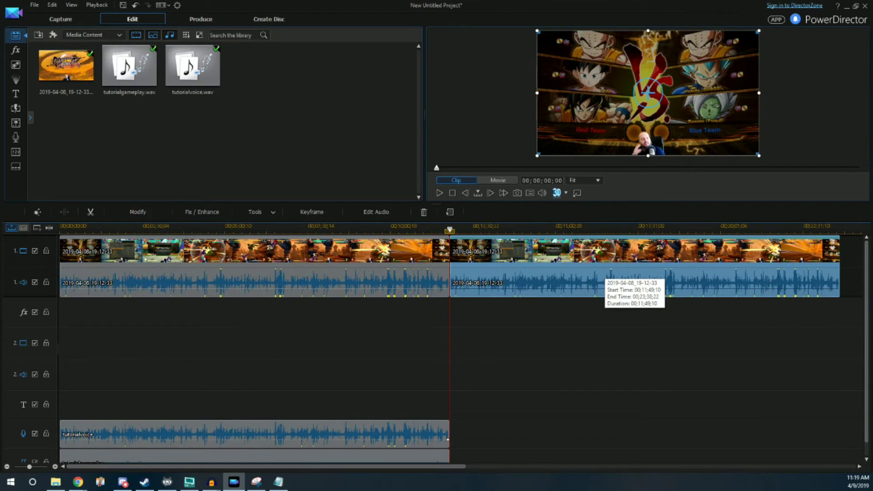
Disable audio track 1 and play the timeline from the start to check the separate voice and gameplay audio
left_click(101, 249)
key("Home")
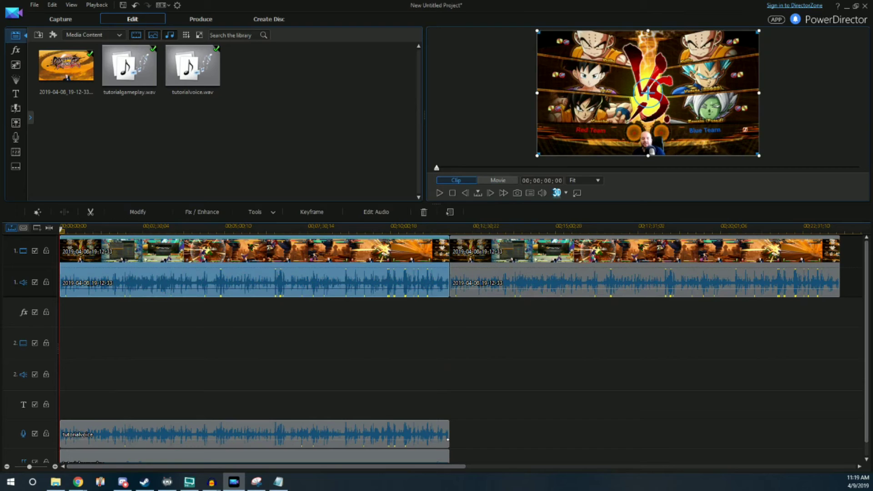
right_click(136, 250)
left_click(146, 257)
left_click(35, 282)
left_click(440, 194)
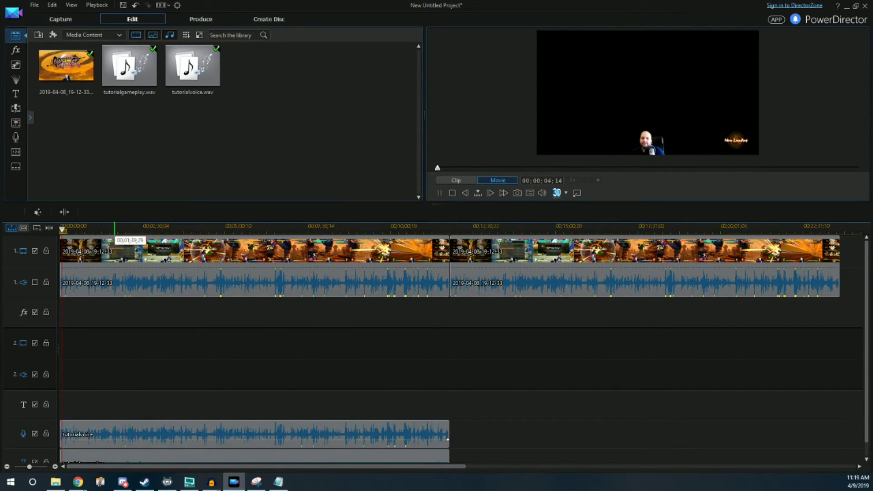
left_click(121, 228)
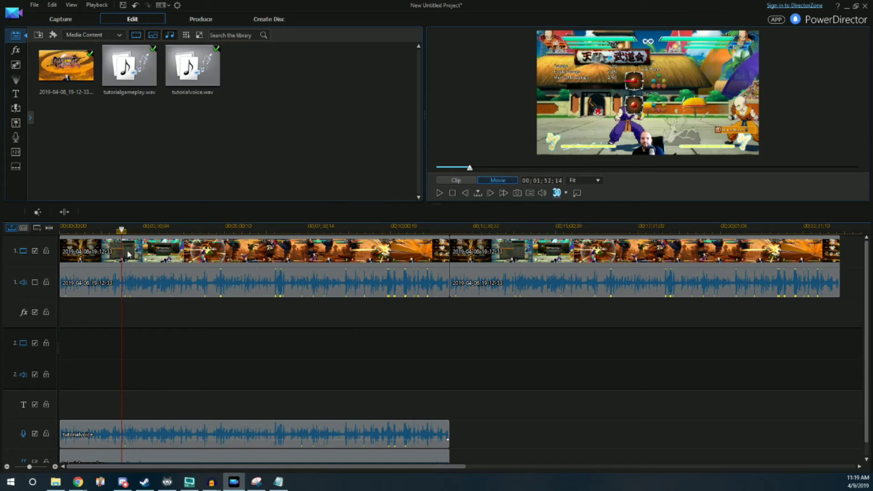
Unlink the first video clip from its original audio and delete that audio from track 1
right_click(173, 272)
left_click(232, 248)
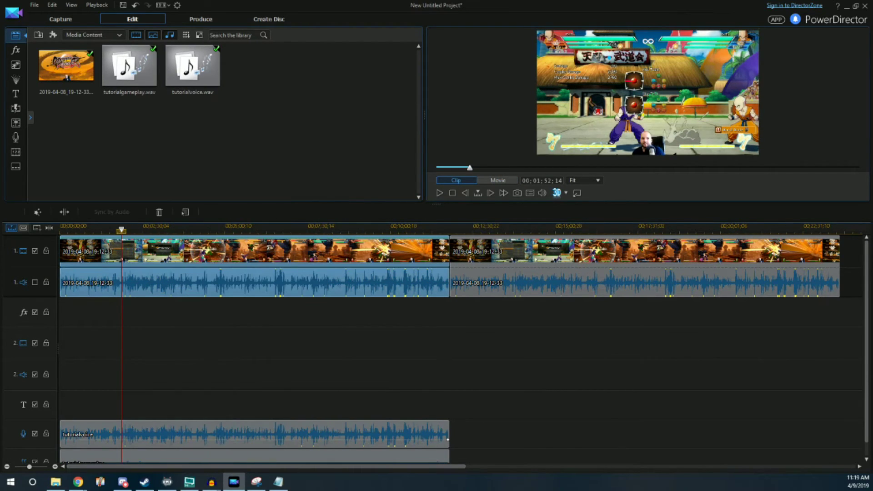
key("Delete")
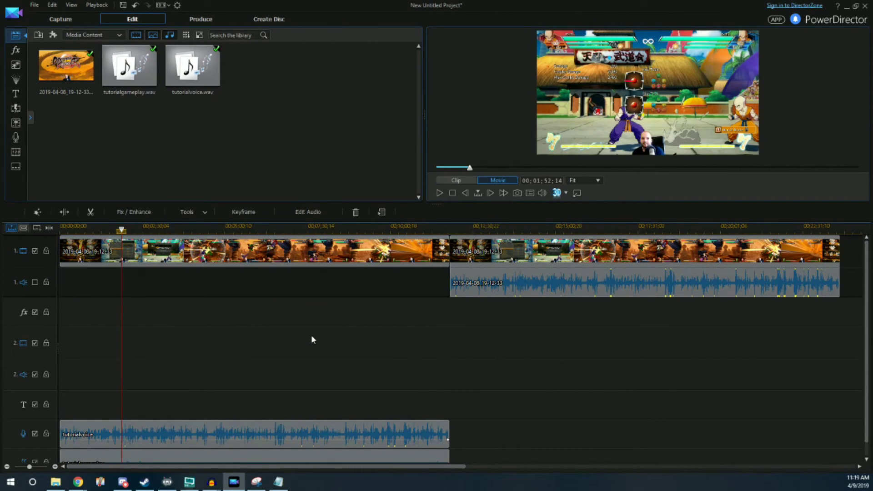
Move tutorialgameplay to audio track 1 beneath the first video clip and link the two together
left_click_drag(142, 457, 117, 273)
left_click_drag(206, 357, 207, 262)
right_click(207, 262)
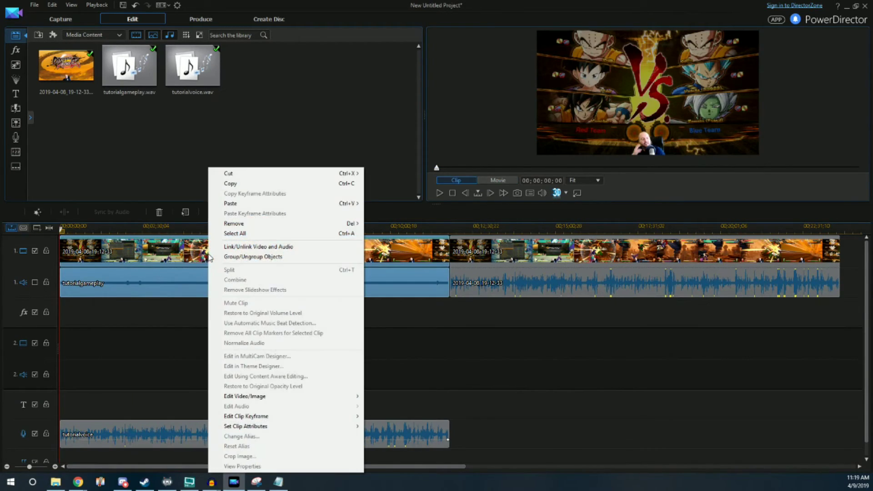
left_click(233, 247)
Play the second clip from 00;14;53;18 to hear the fight with the original combined audio
left_click(165, 227)
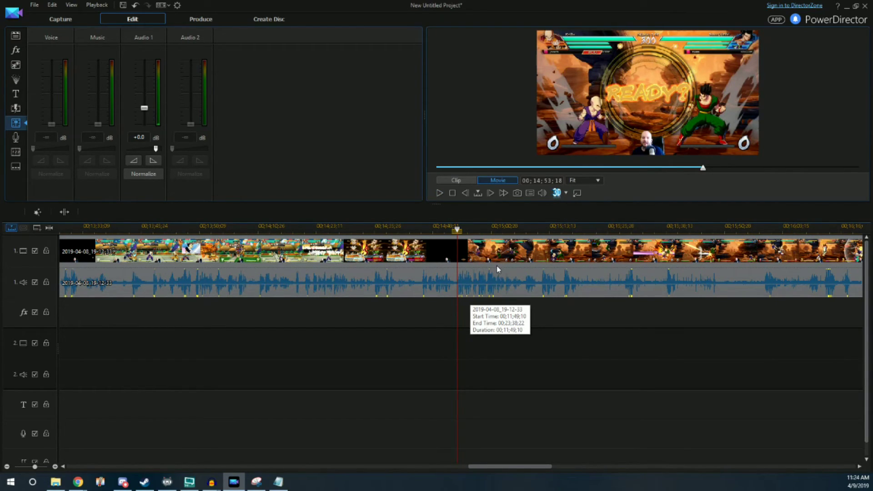
left_click(440, 194)
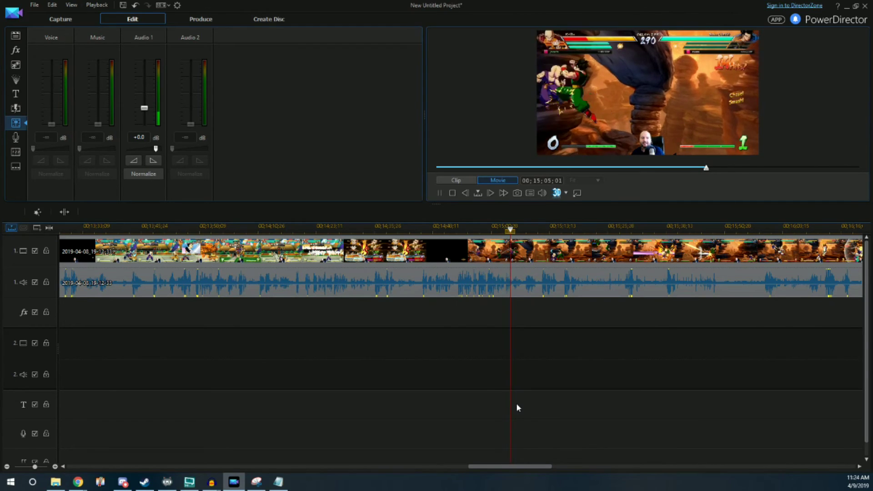
left_click(442, 193)
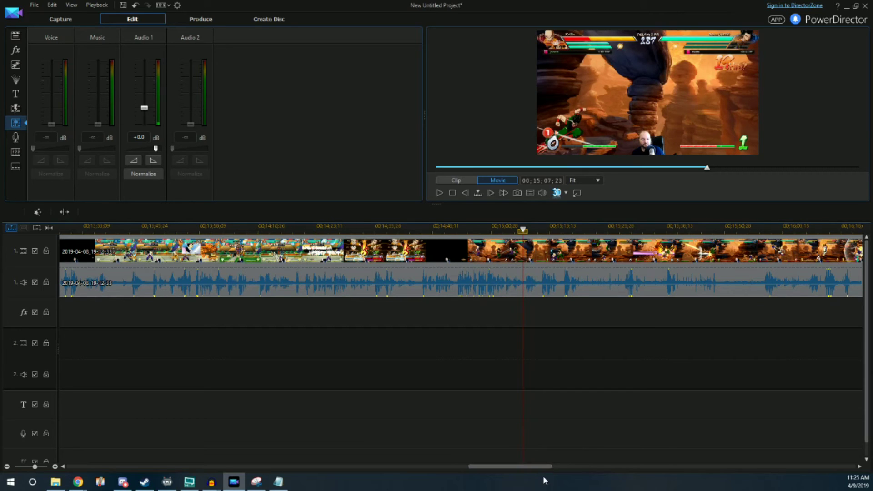
Play the matching fight in the first clip, about three minutes in, to compare the separate voice and gameplay audio
left_click_drag(543, 467, 213, 469)
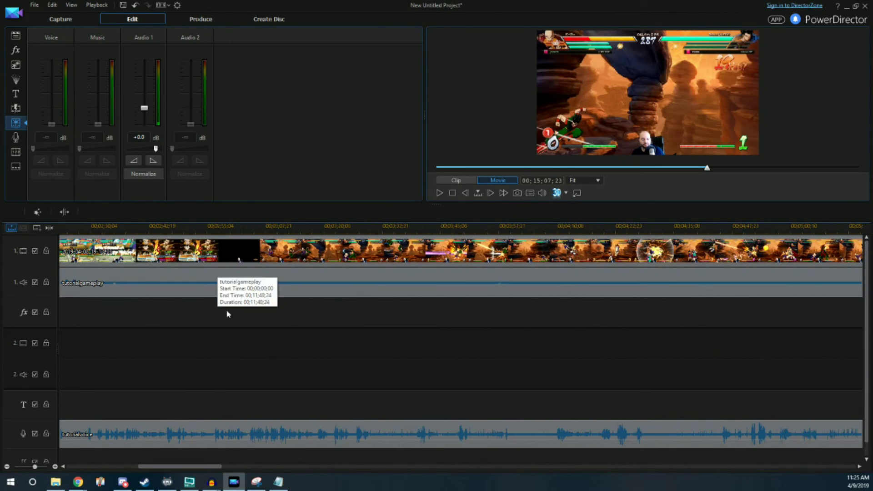
left_click(280, 226)
left_click(250, 226)
key("space")
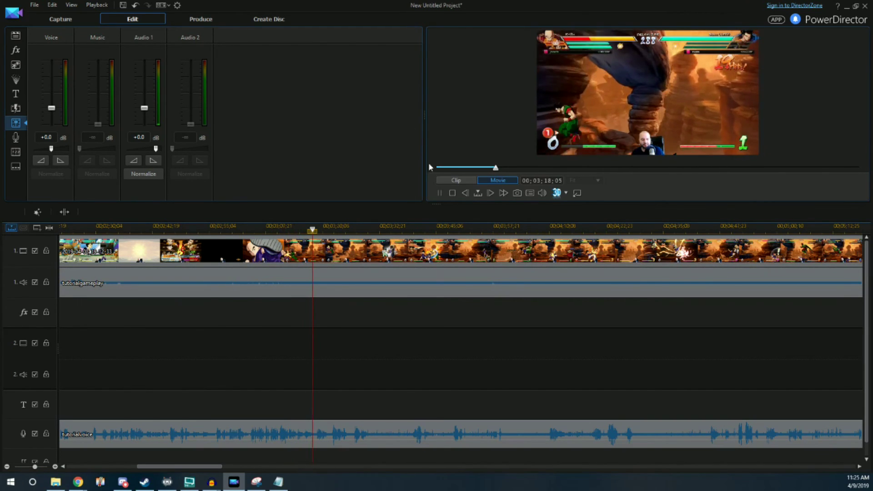
left_click(439, 193)
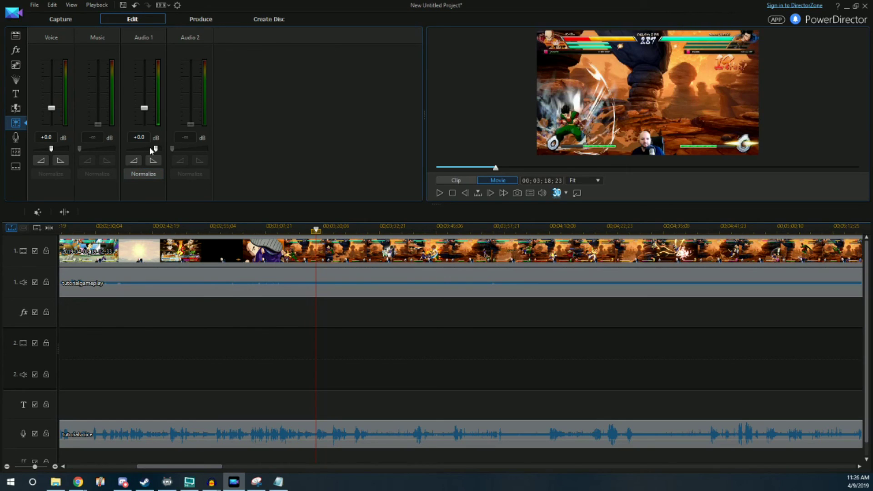
mouse_move(155, 152)
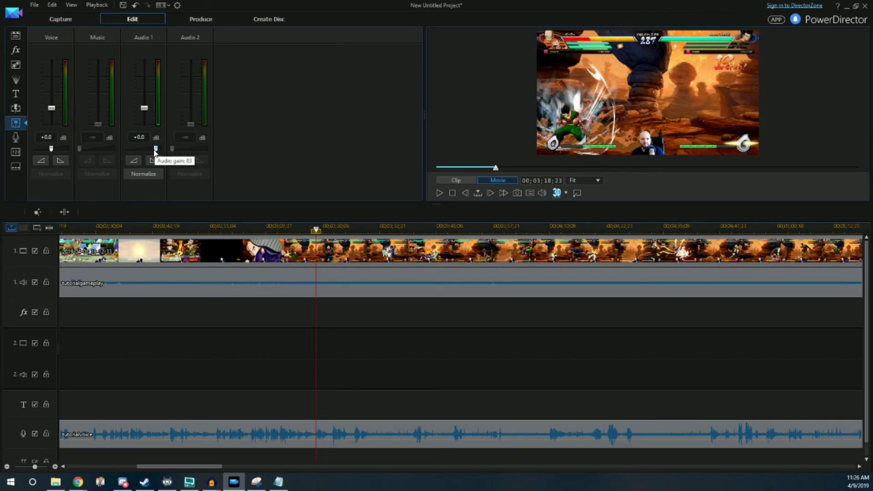